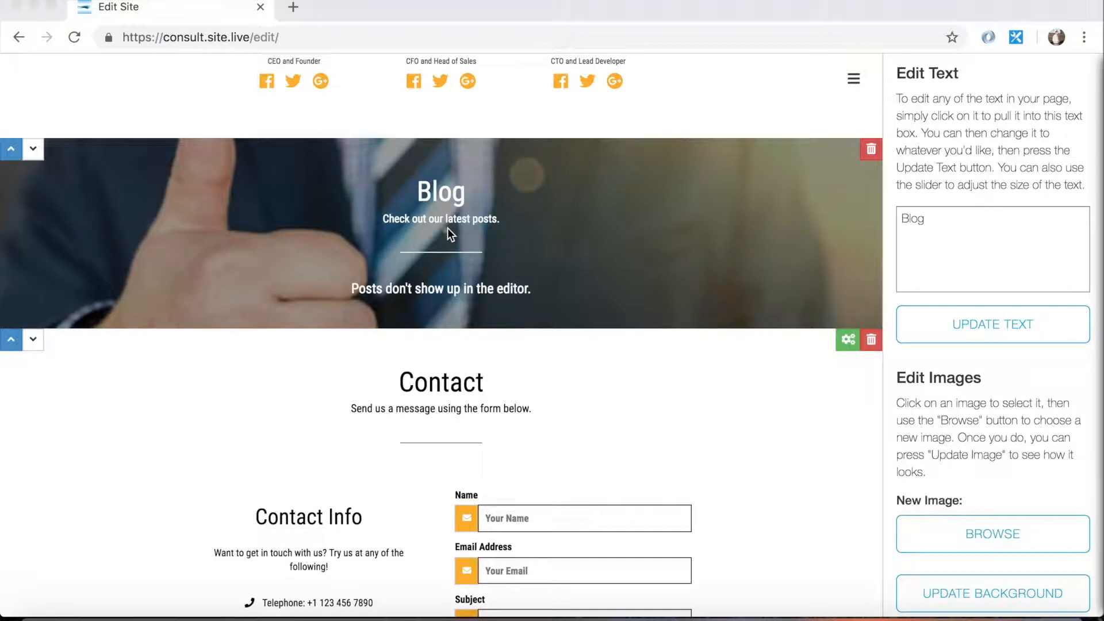
Change the heading text of the Blog section to "Events".
{"action": "left_click", "coordinate": [452, 194]}
{"action": "left_click", "coordinate": [973, 217]}
{"action": "key", "text": "super+a"}
{"action": "type", "text": "Events"}
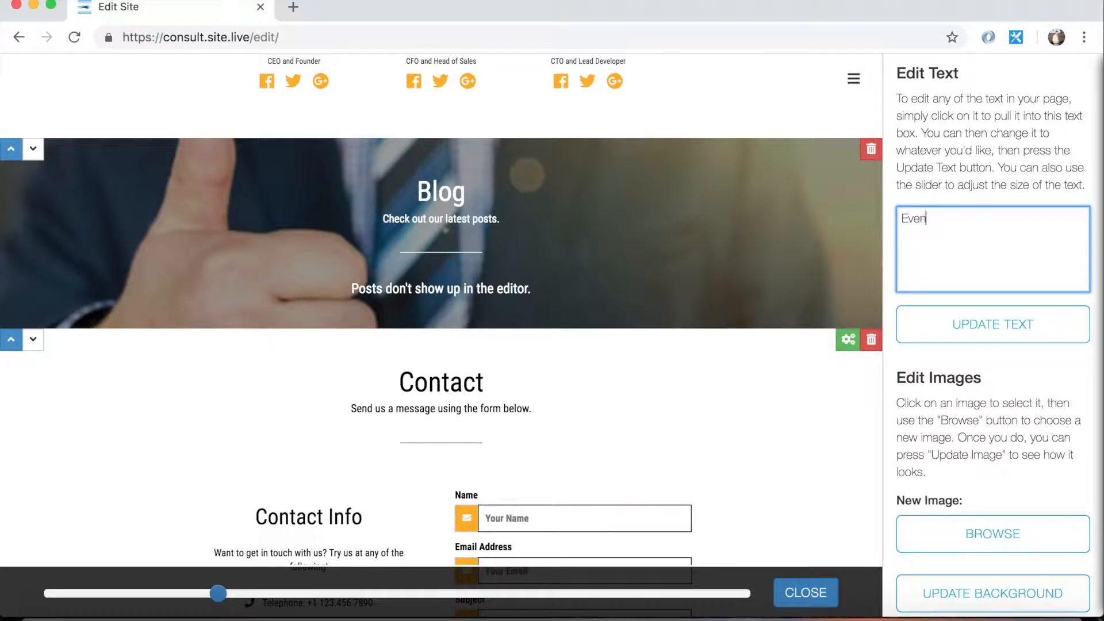
{"action": "left_click", "coordinate": [961, 326]}
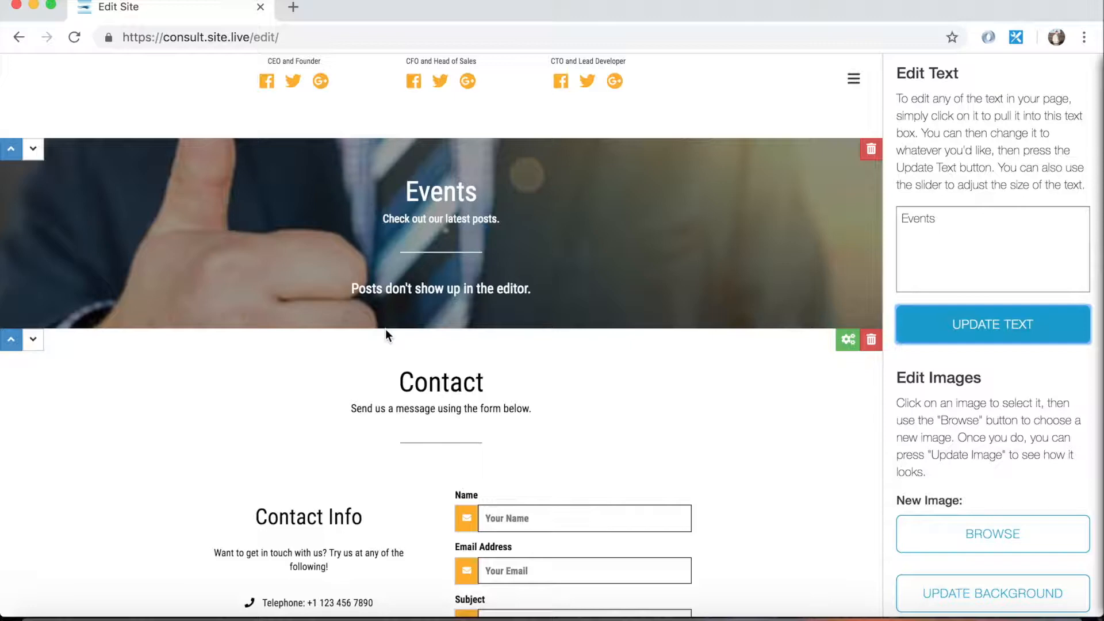
Find the Dynamic Content settings and read the description of making posts to the Blog section.
{"action": "scroll", "coordinate": [385, 328], "scroll_direction": "up", "scroll_amount": 1}
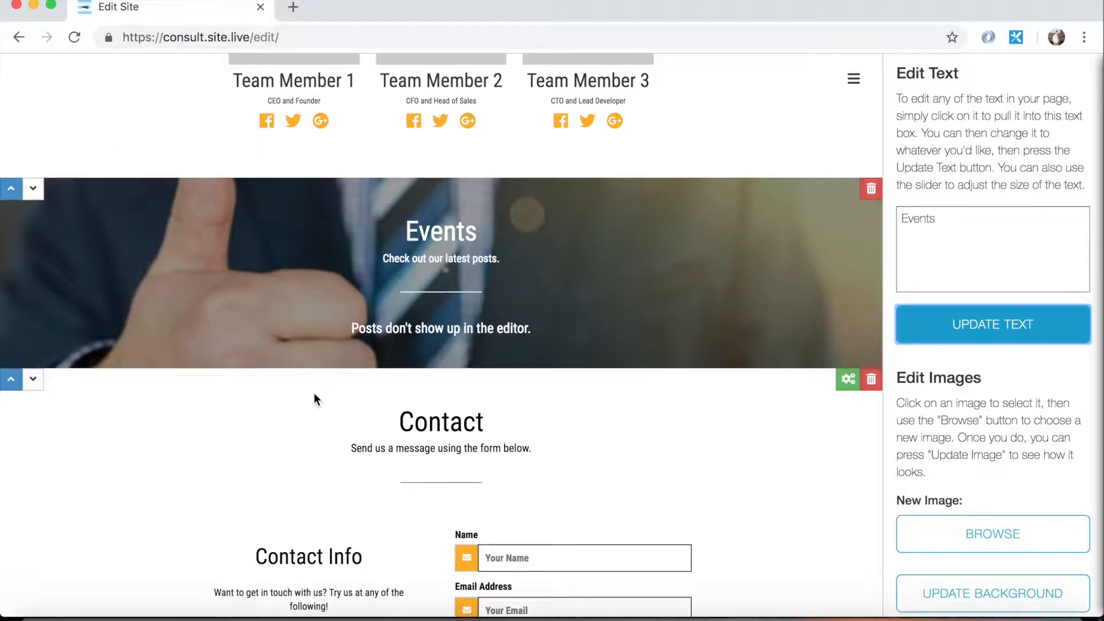
{"action": "scroll", "coordinate": [971, 348], "scroll_direction": "up", "scroll_amount": 10}
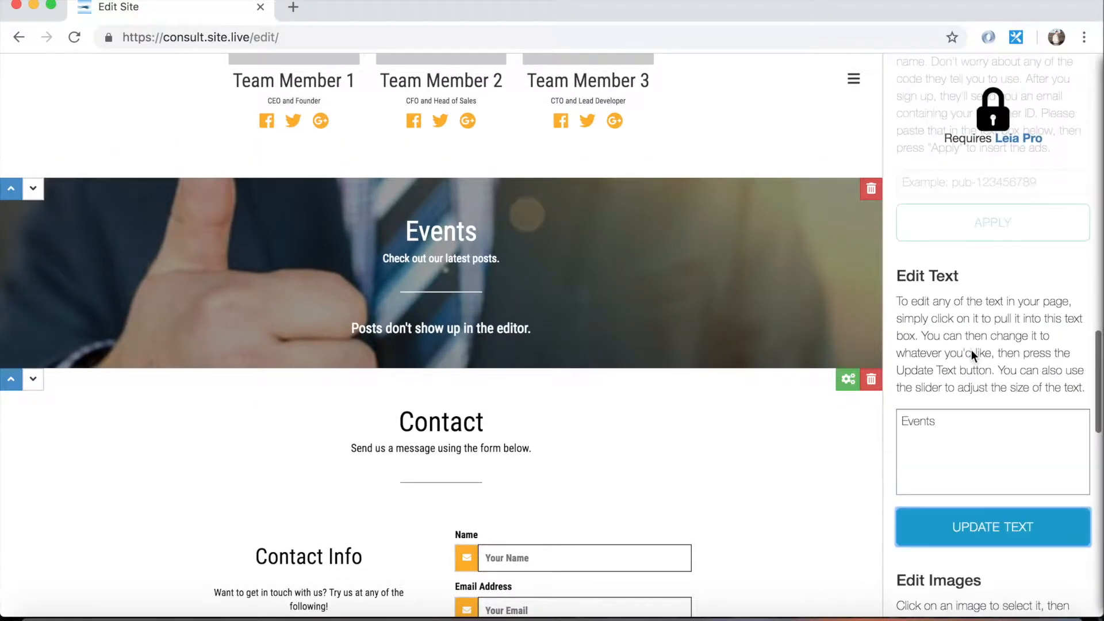
{"action": "scroll", "coordinate": [960, 352], "scroll_direction": "up", "scroll_amount": 3}
{"action": "scroll", "coordinate": [957, 354], "scroll_direction": "down", "scroll_amount": 2}
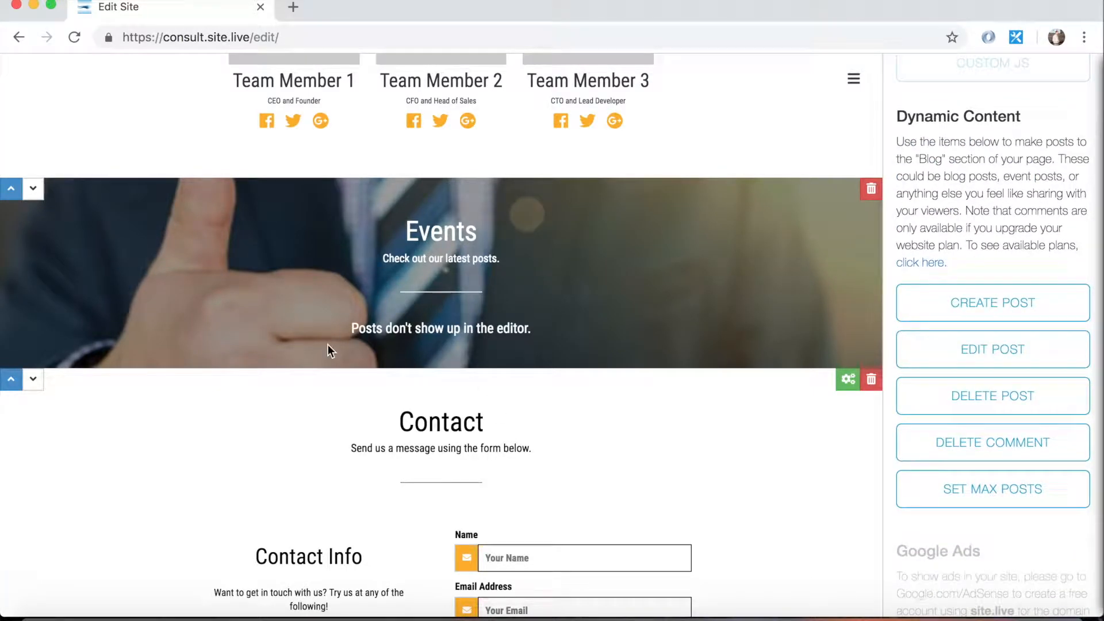
{"action": "scroll", "coordinate": [561, 239], "scroll_direction": "down", "scroll_amount": 3}
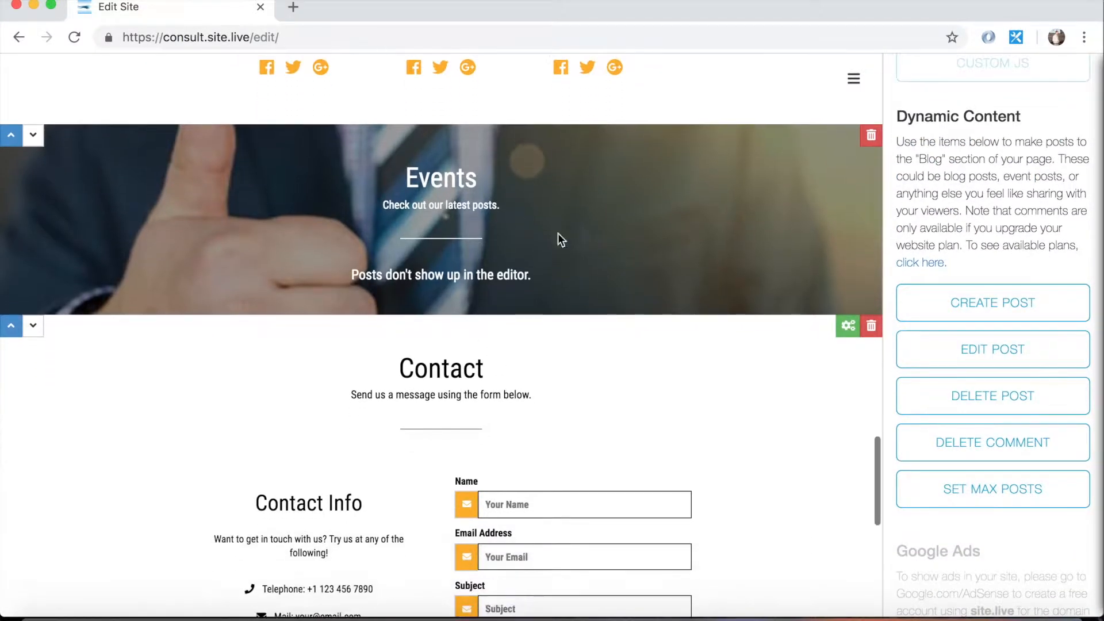
{"action": "left_click_drag", "start_coordinate": [895, 118], "coordinate": [1033, 125]}
{"action": "left_click", "coordinate": [1024, 164]}
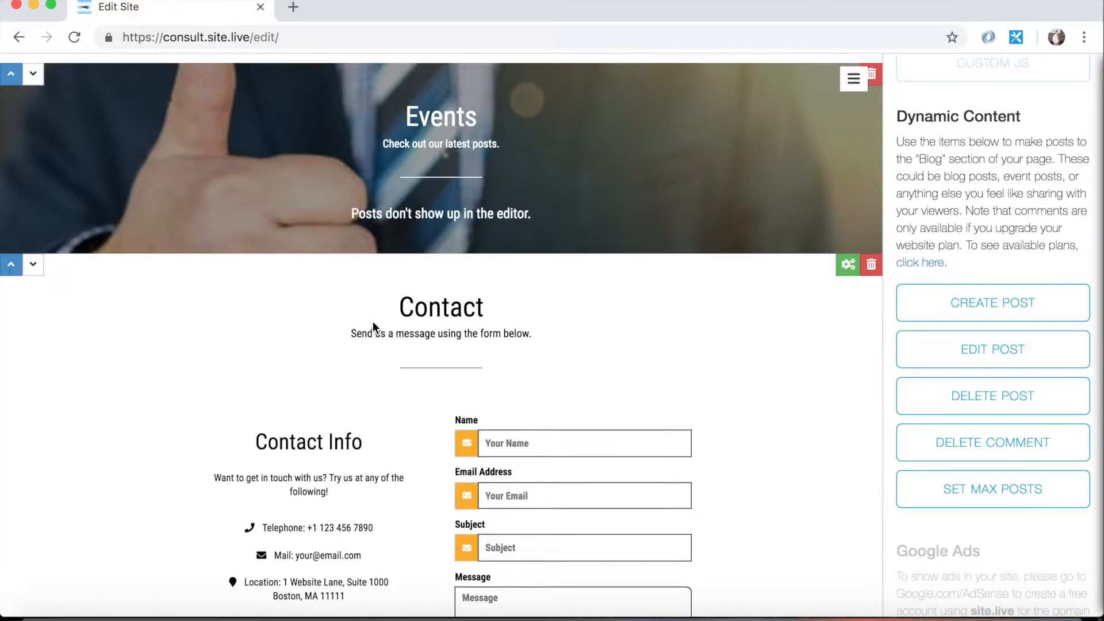
{"action": "scroll", "coordinate": [373, 323], "scroll_direction": "up", "scroll_amount": 2}
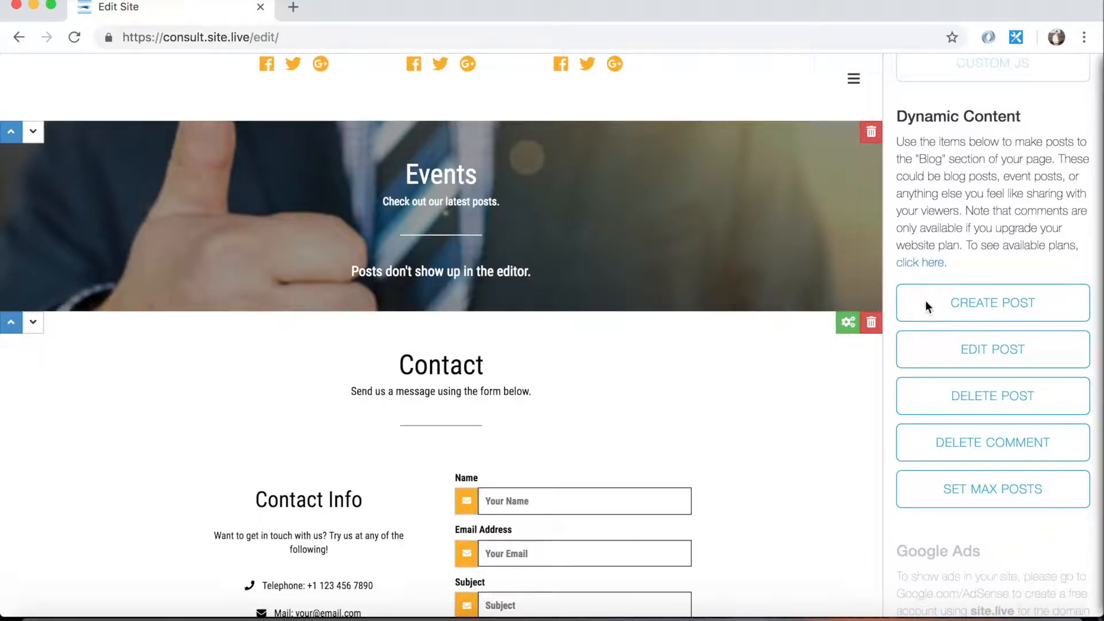
Start a new post for the blog section with the title "Blog Post 1".
{"action": "left_click", "coordinate": [993, 305]}
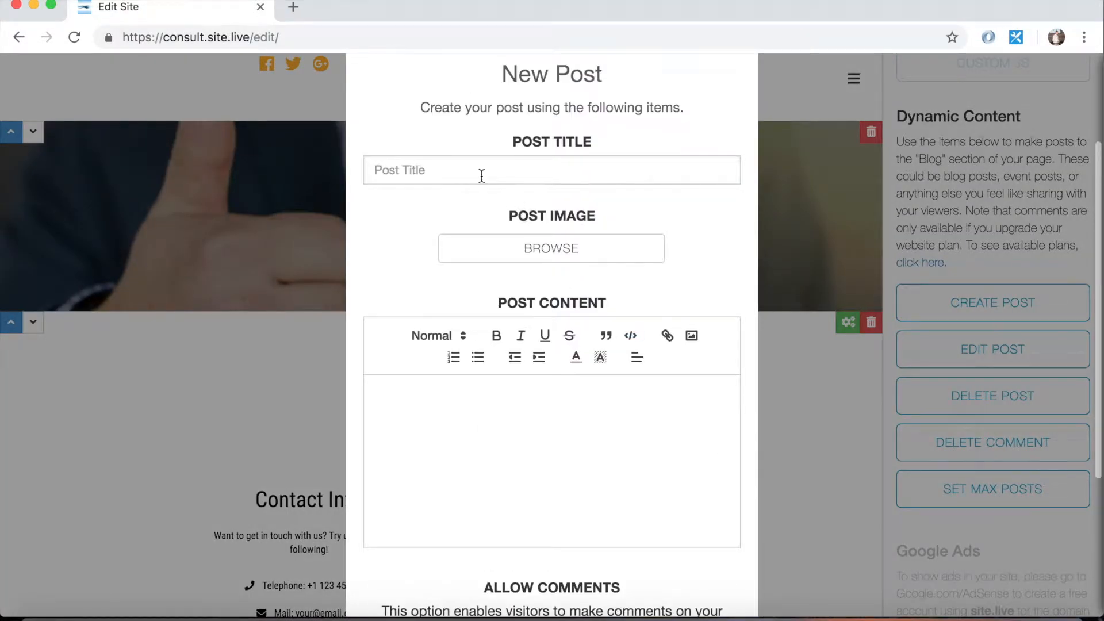
{"action": "left_click", "coordinate": [481, 176]}
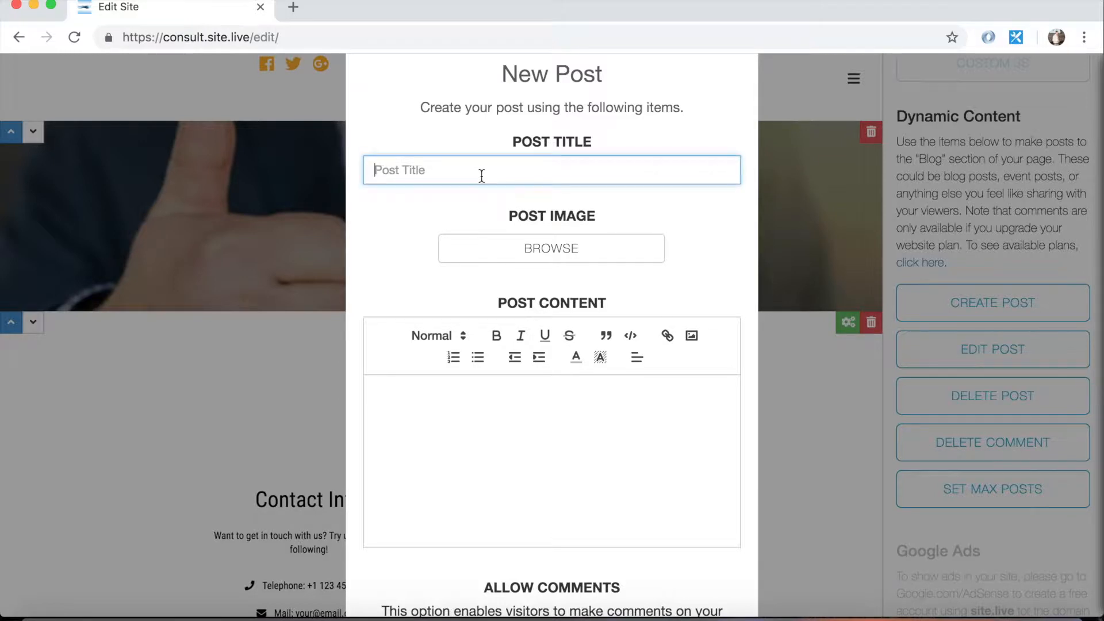
{"action": "type", "text": "Blog Post 1"}
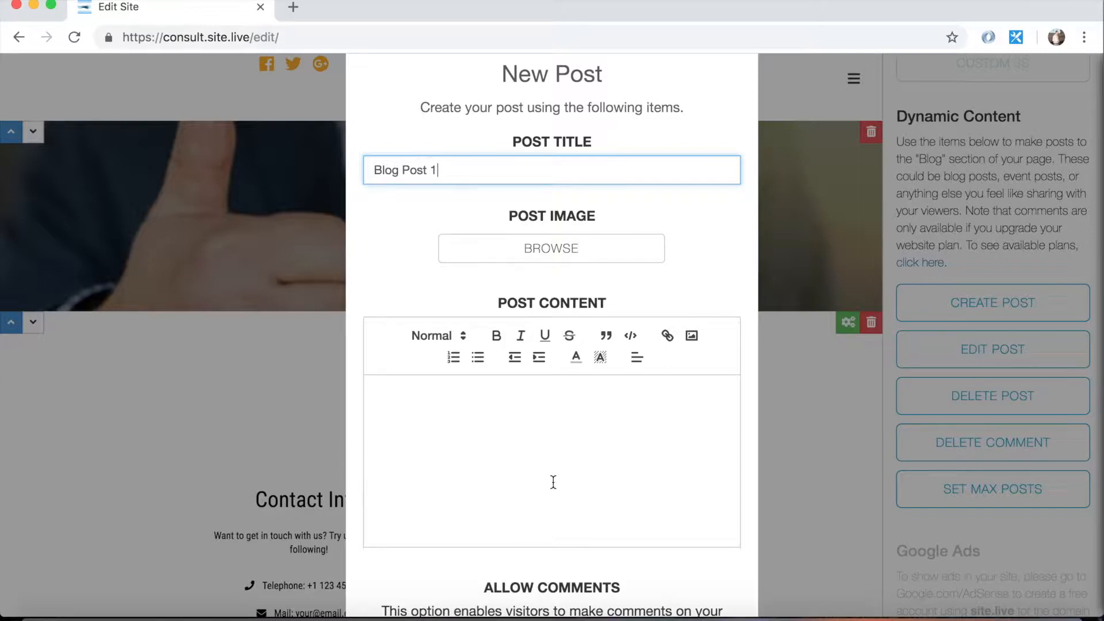
Enter "This is the body." as the post content, keeping the default text alignment.
{"action": "scroll", "coordinate": [512, 494], "scroll_direction": "down", "scroll_amount": 4}
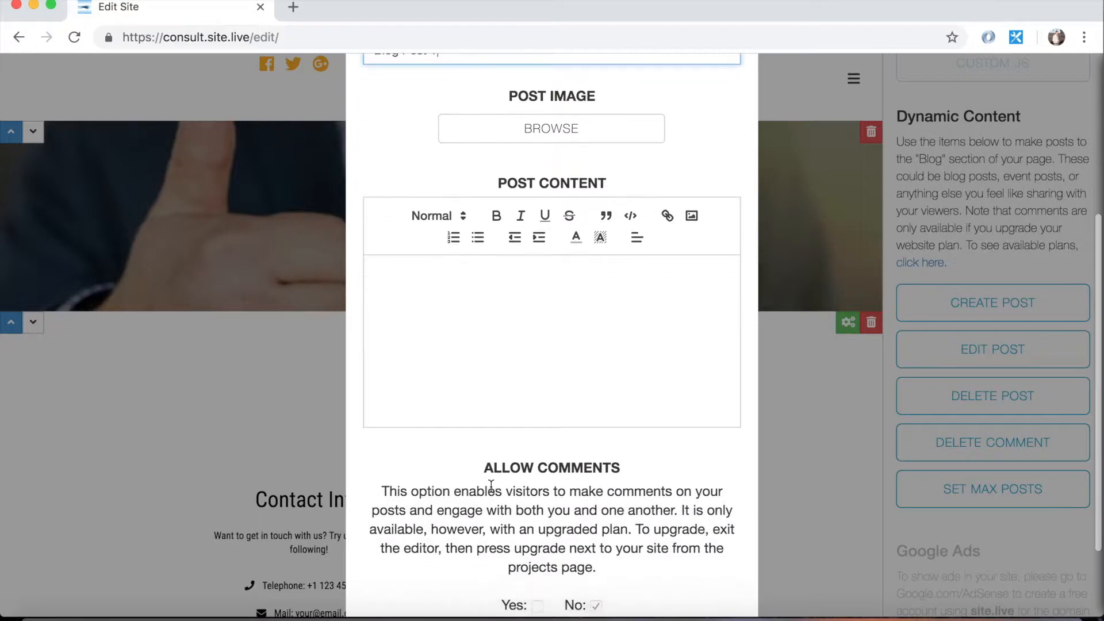
{"action": "left_click", "coordinate": [532, 347]}
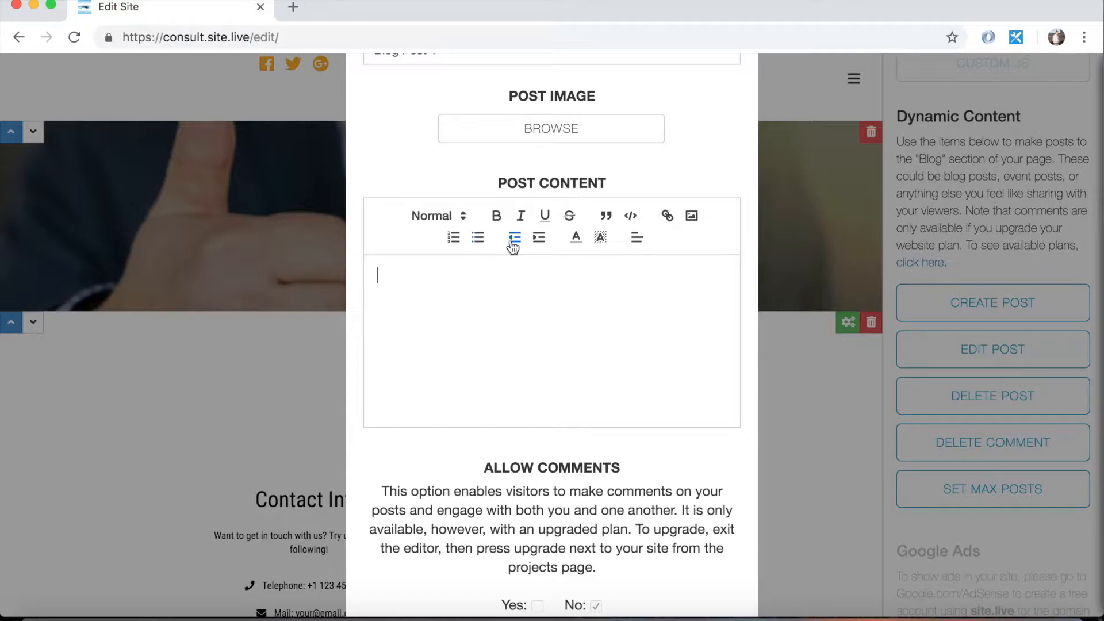
{"action": "left_click", "coordinate": [637, 237]}
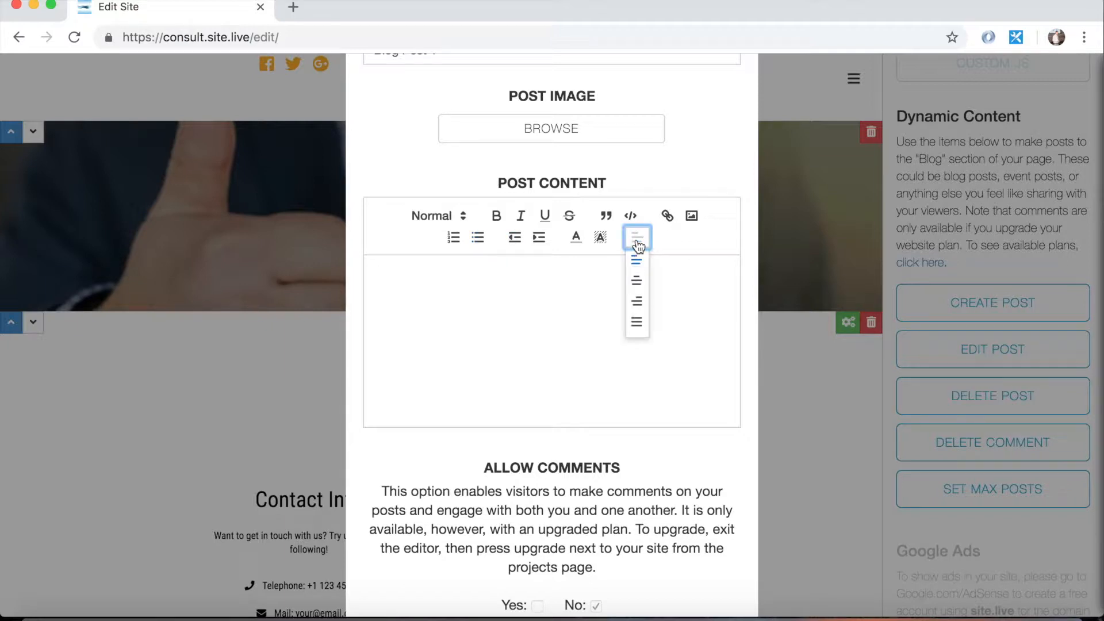
{"action": "left_click", "coordinate": [555, 299]}
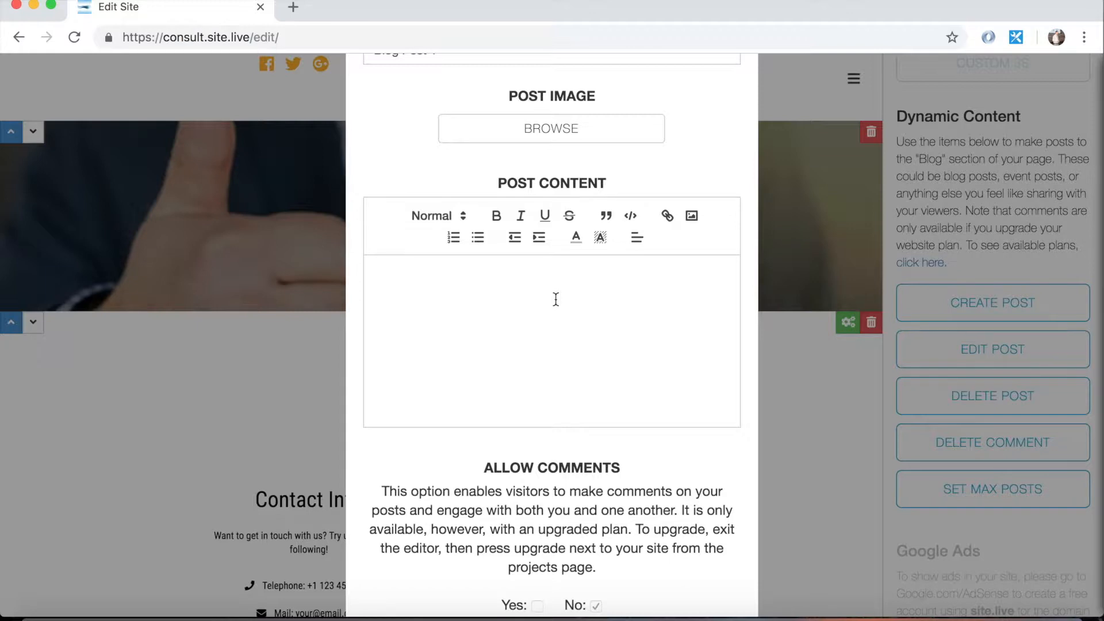
{"action": "type", "text": "This is the body."}
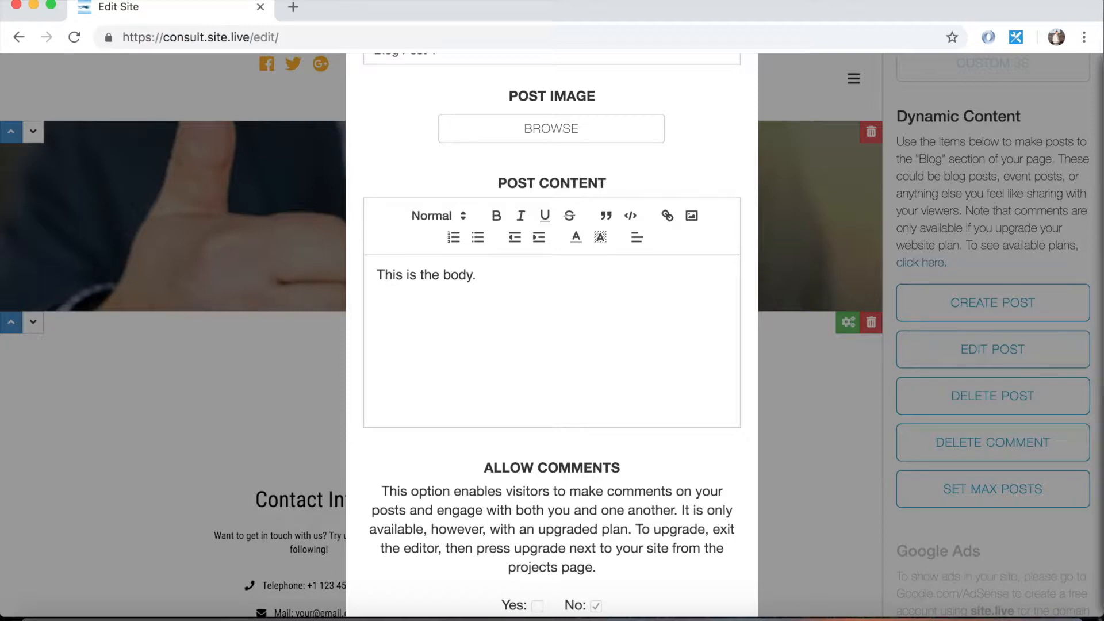
Read the Allow Comments explanation and publish the post with comments left at No.
{"action": "scroll", "coordinate": [512, 332], "scroll_direction": "down", "scroll_amount": 4}
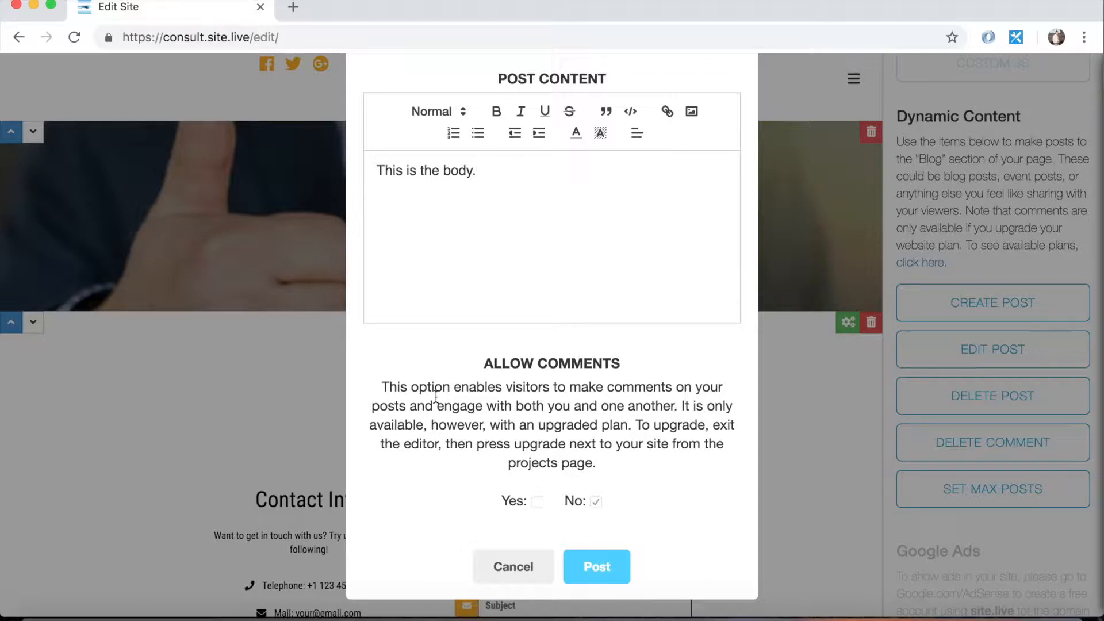
{"action": "left_click_drag", "start_coordinate": [380, 386], "coordinate": [615, 463]}
{"action": "left_click", "coordinate": [619, 466]}
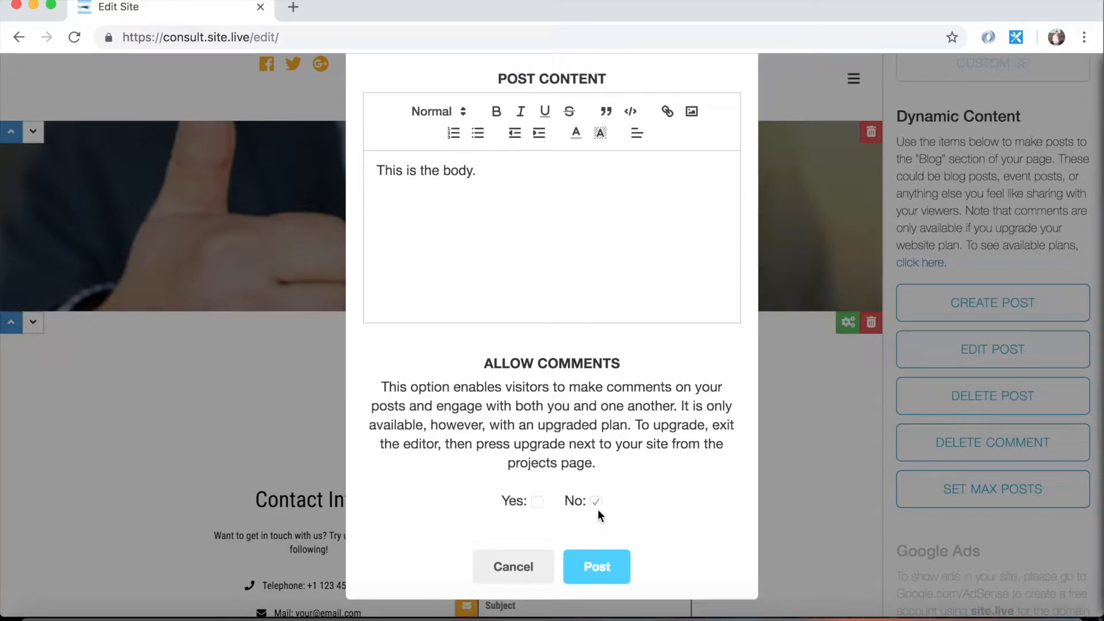
{"action": "left_click", "coordinate": [599, 567]}
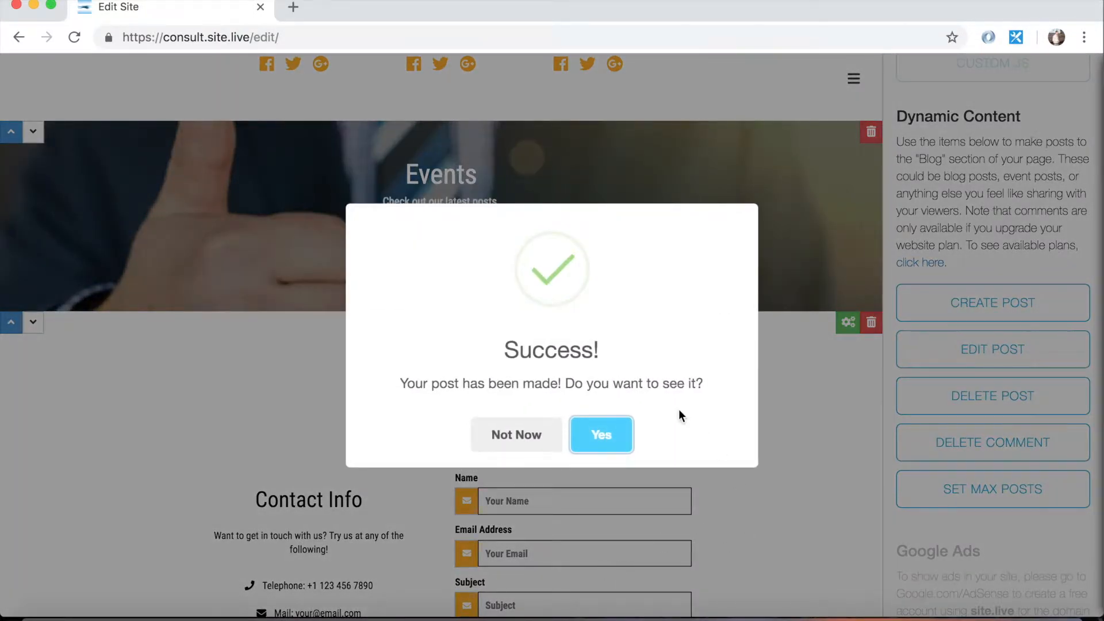
View the live site without saving the pending changes and go to its Blog section.
{"action": "left_click", "coordinate": [614, 435]}
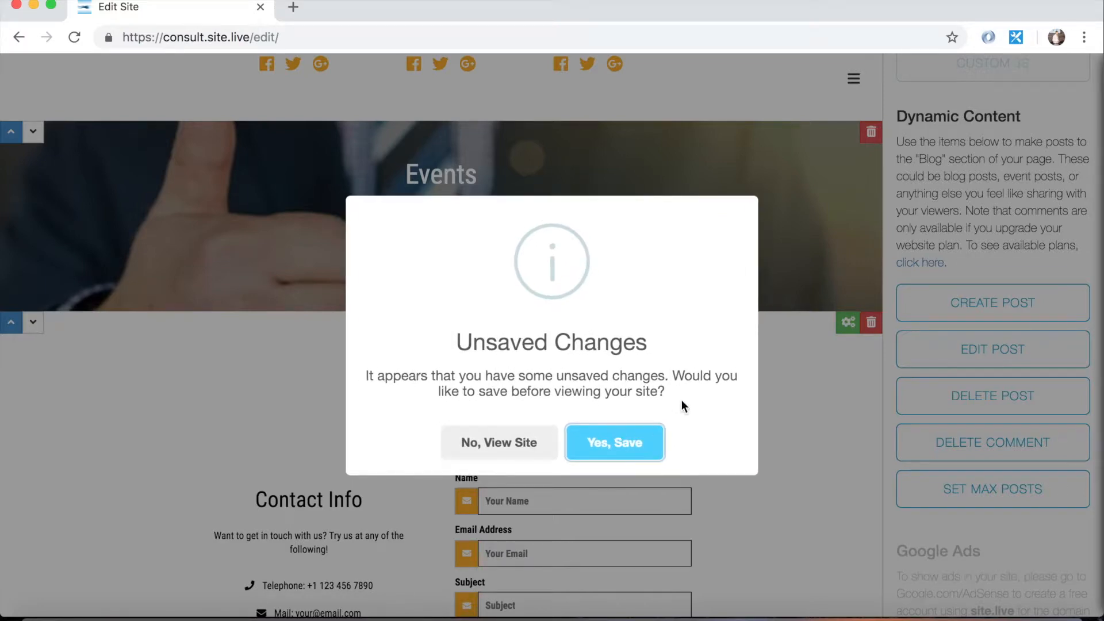
{"action": "left_click", "coordinate": [511, 442]}
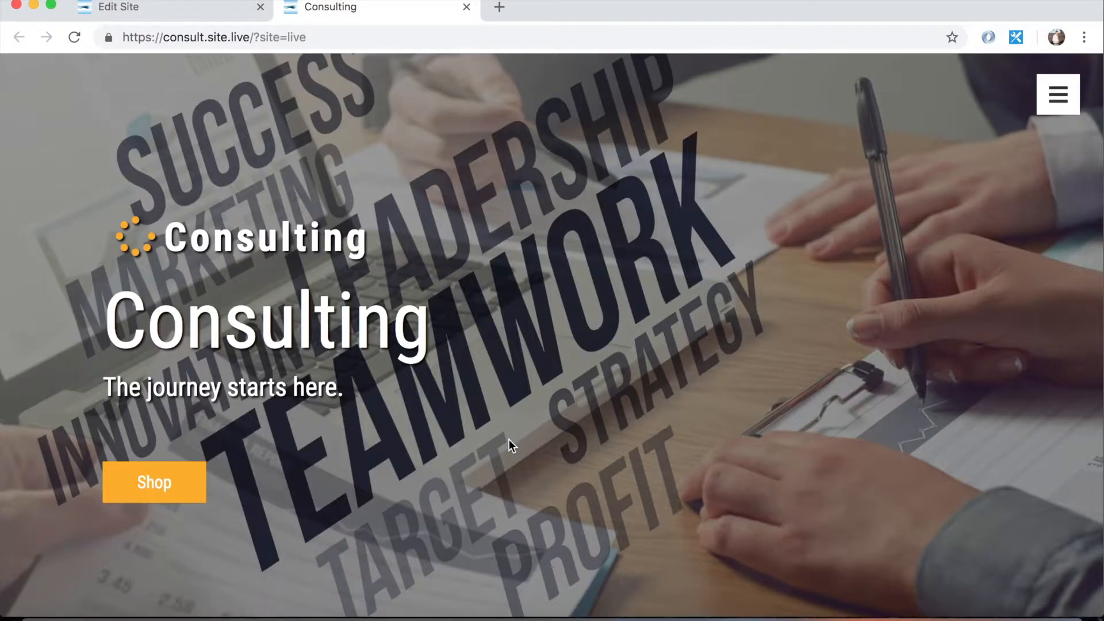
{"action": "left_click", "coordinate": [1064, 111]}
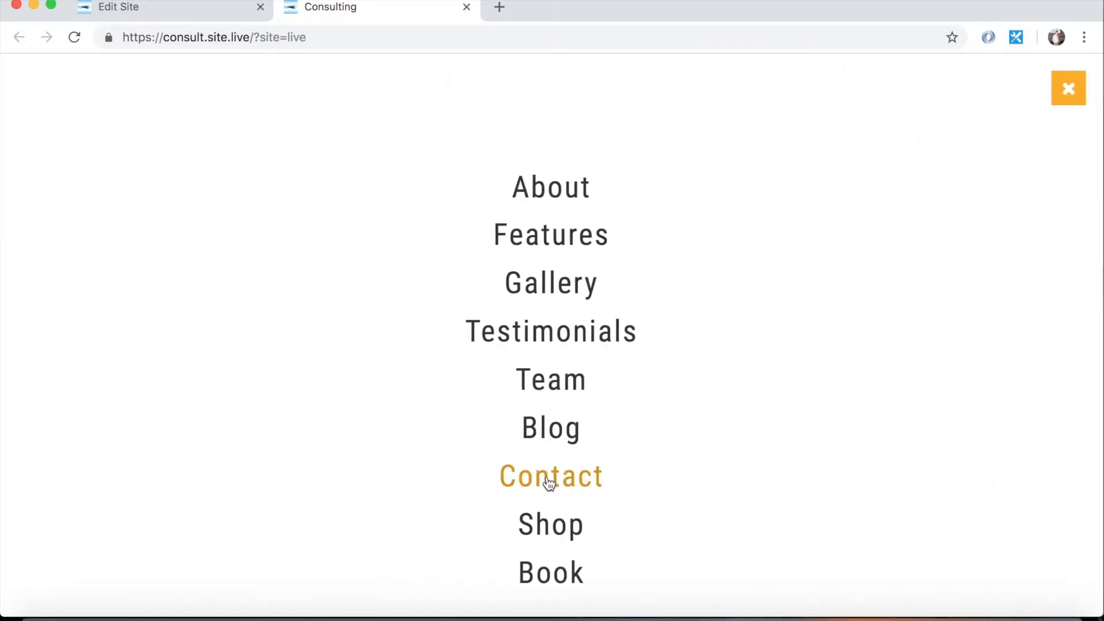
{"action": "left_click", "coordinate": [562, 435]}
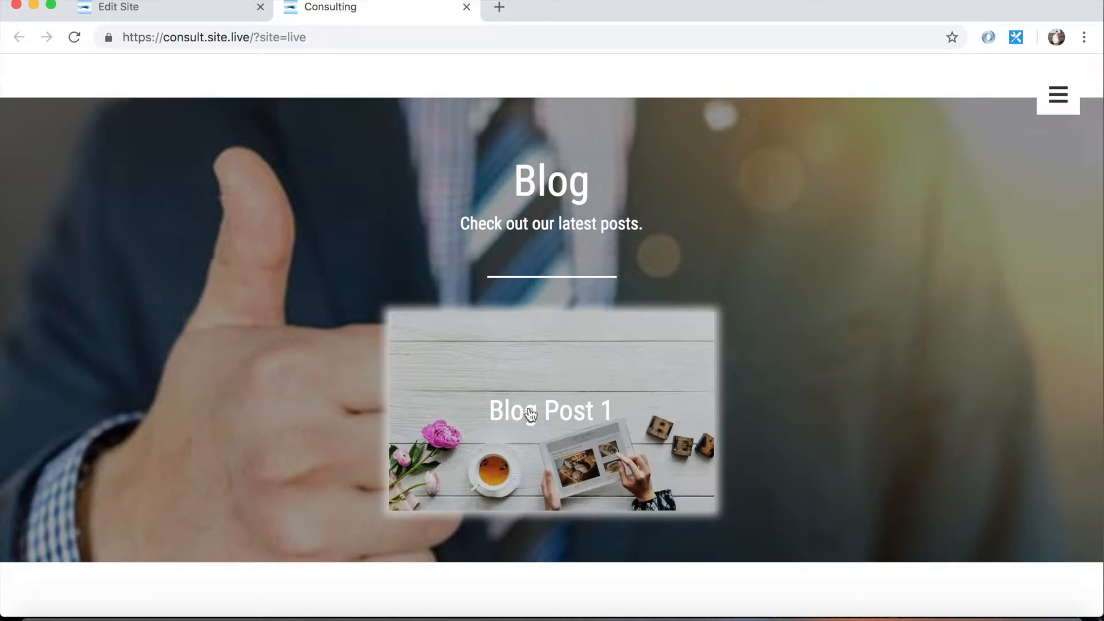
Open Blog Post 1 on the live site, check its title, date and body text, and close it.
{"action": "scroll", "coordinate": [224, 450], "scroll_direction": "down", "scroll_amount": 1}
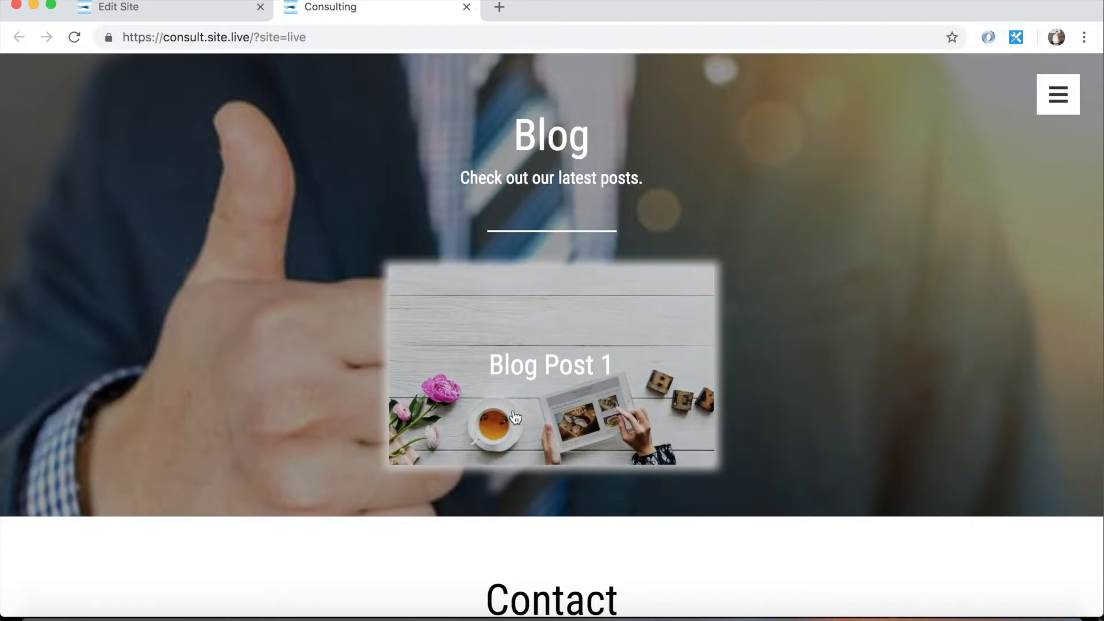
{"action": "left_click", "coordinate": [557, 324]}
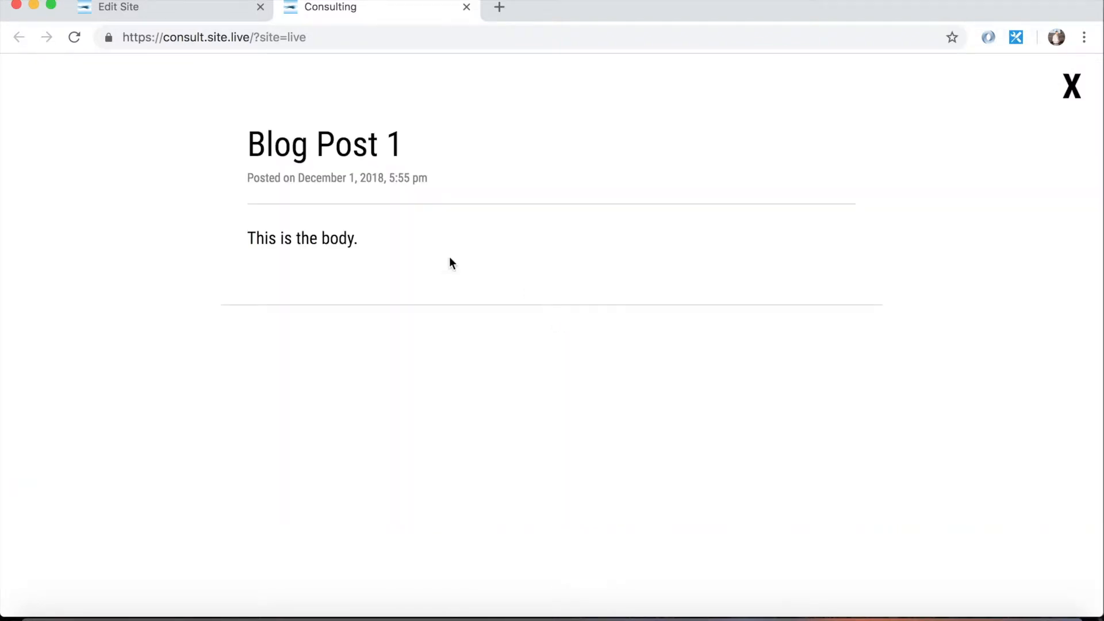
{"action": "left_click_drag", "start_coordinate": [251, 145], "coordinate": [241, 179]}
{"action": "left_click_drag", "start_coordinate": [246, 238], "coordinate": [367, 251]}
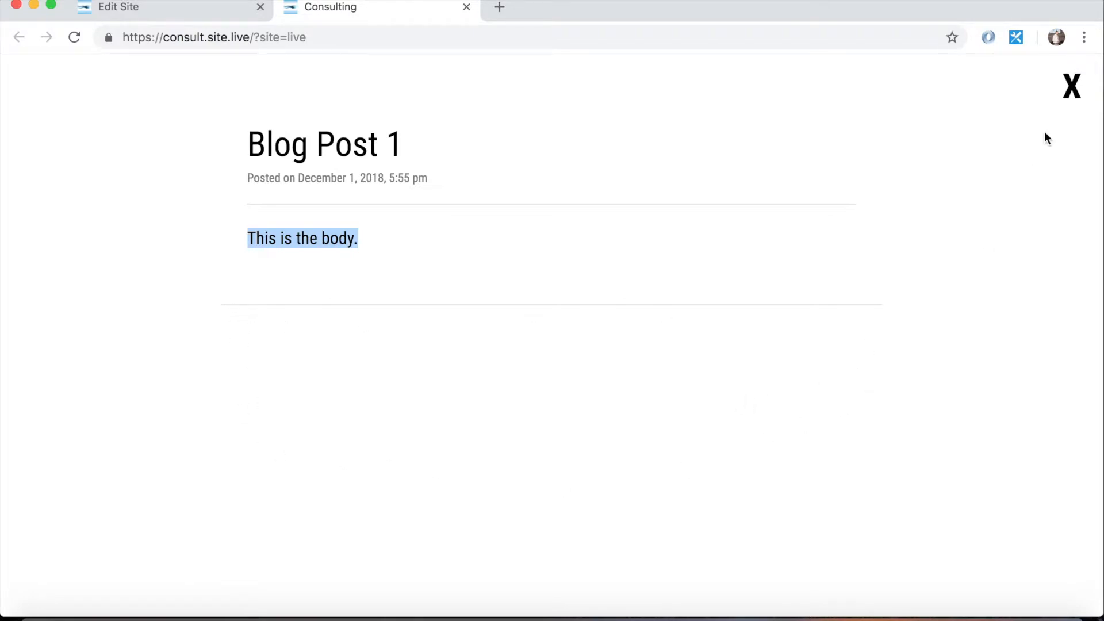
{"action": "left_click", "coordinate": [1071, 86]}
{"action": "scroll", "coordinate": [614, 334], "scroll_direction": "down", "scroll_amount": 3}
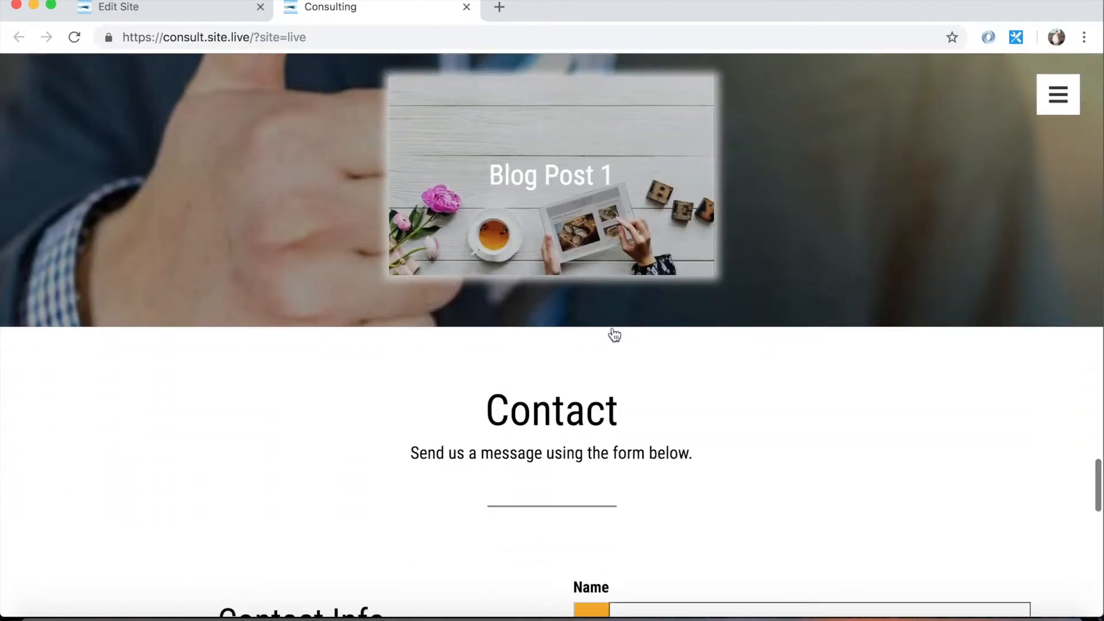
{"action": "scroll", "coordinate": [712, 342], "scroll_direction": "up", "scroll_amount": 3}
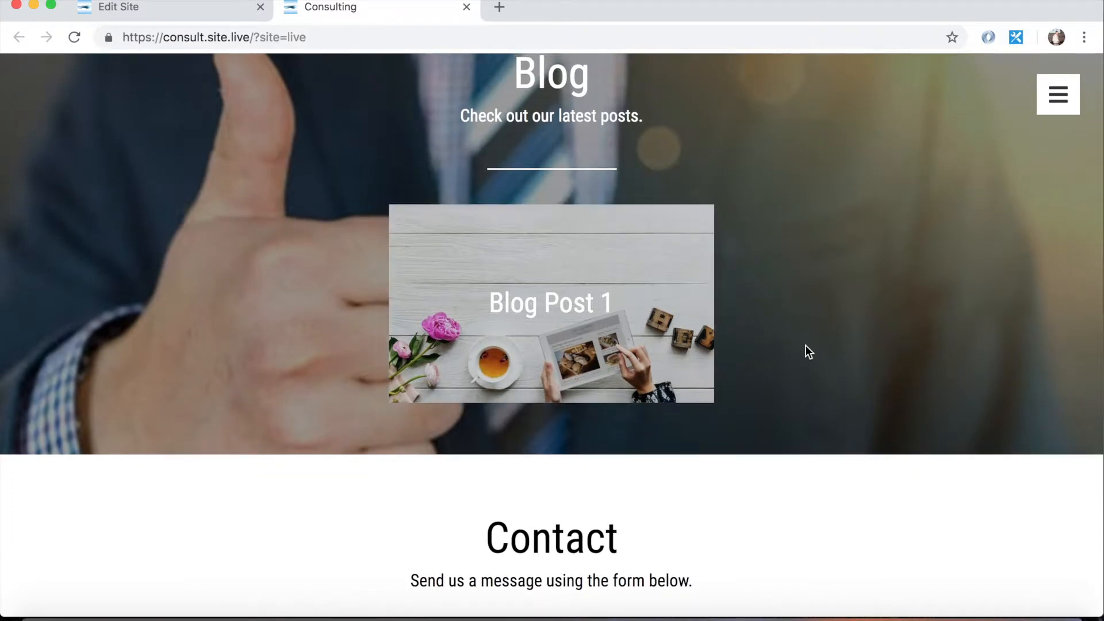
{"action": "scroll", "coordinate": [805, 346], "scroll_direction": "up", "scroll_amount": 1}
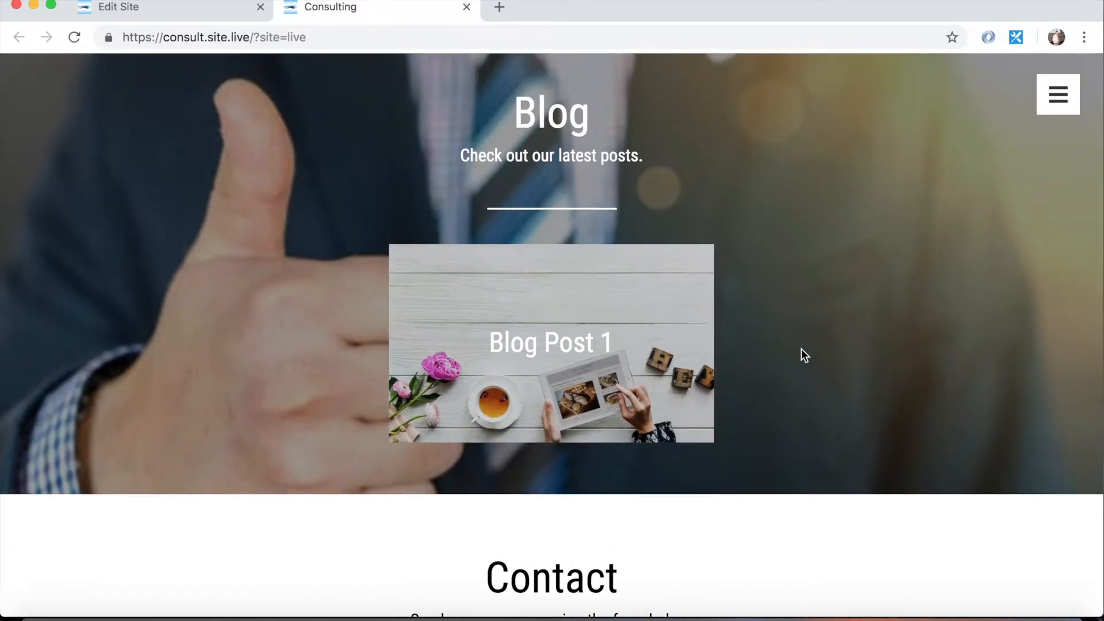
{"action": "scroll", "coordinate": [666, 276], "scroll_direction": "down", "scroll_amount": 7}
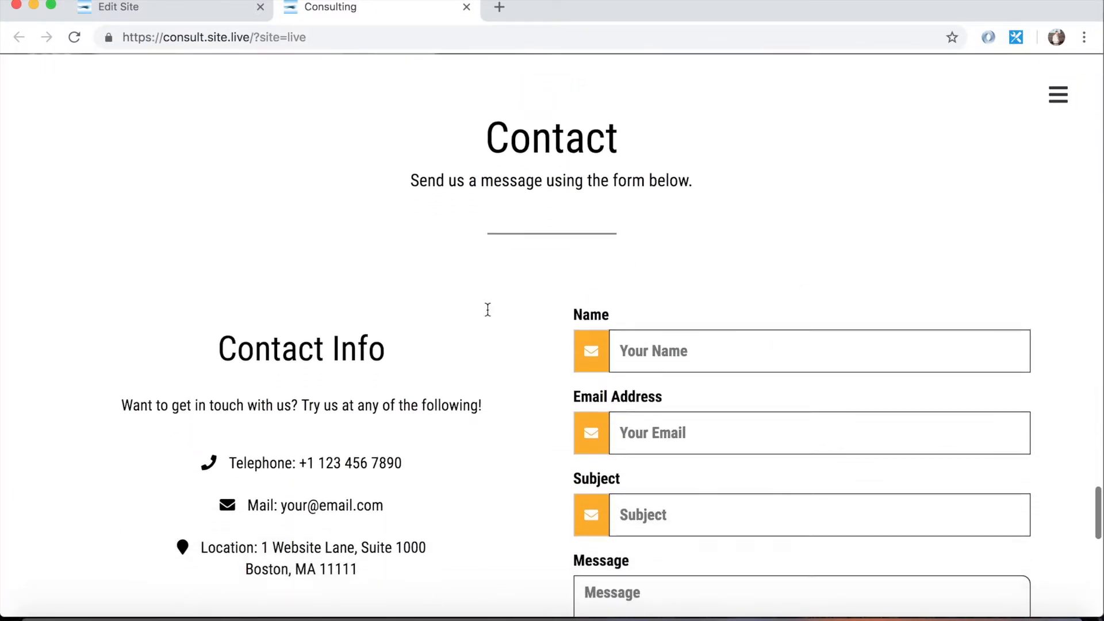
{"action": "scroll", "coordinate": [402, 271], "scroll_direction": "up", "scroll_amount": 5}
Load the blog section directly by replacing the end of the site address with "#blog".
{"action": "left_click", "coordinate": [317, 37]}
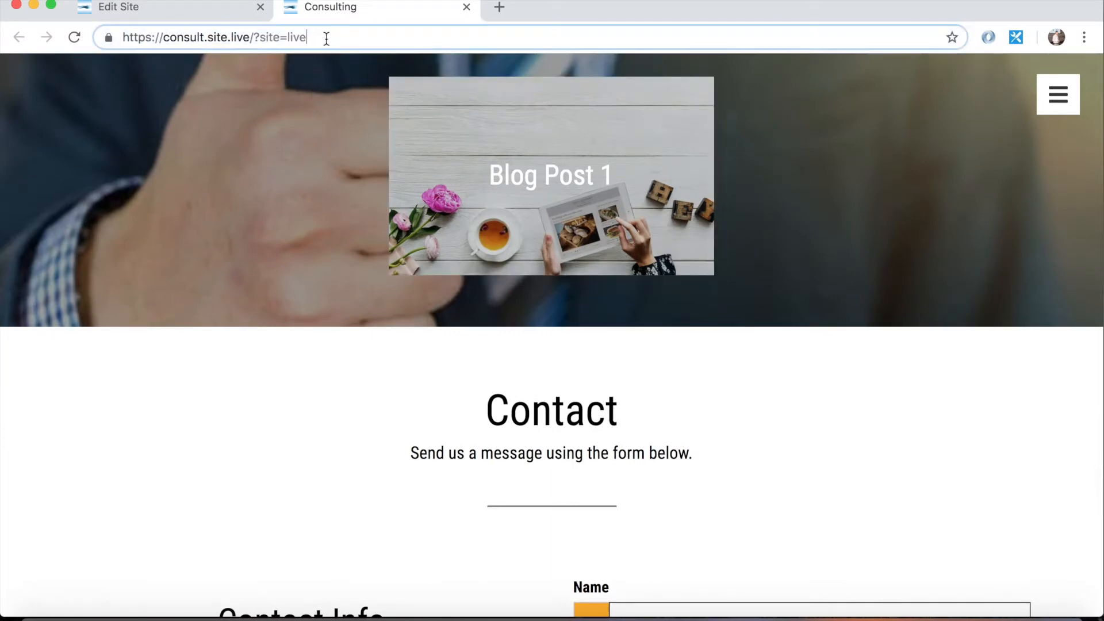
{"action": "left_click_drag", "start_coordinate": [343, 38], "coordinate": [252, 38]}
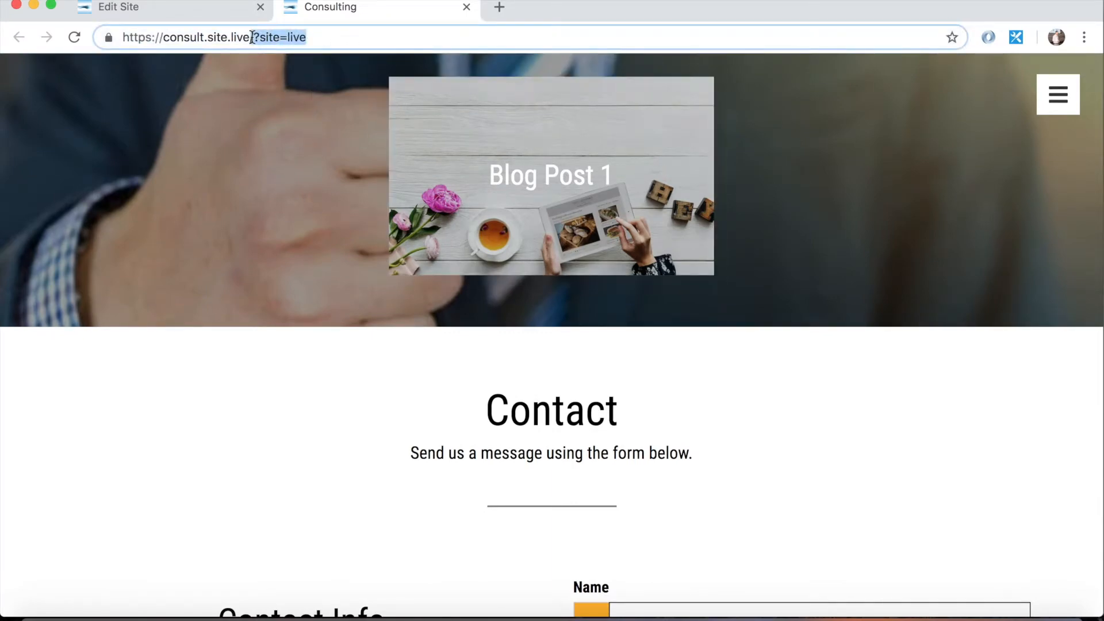
{"action": "key", "text": "BackSpace"}
{"action": "type", "text": "#"}
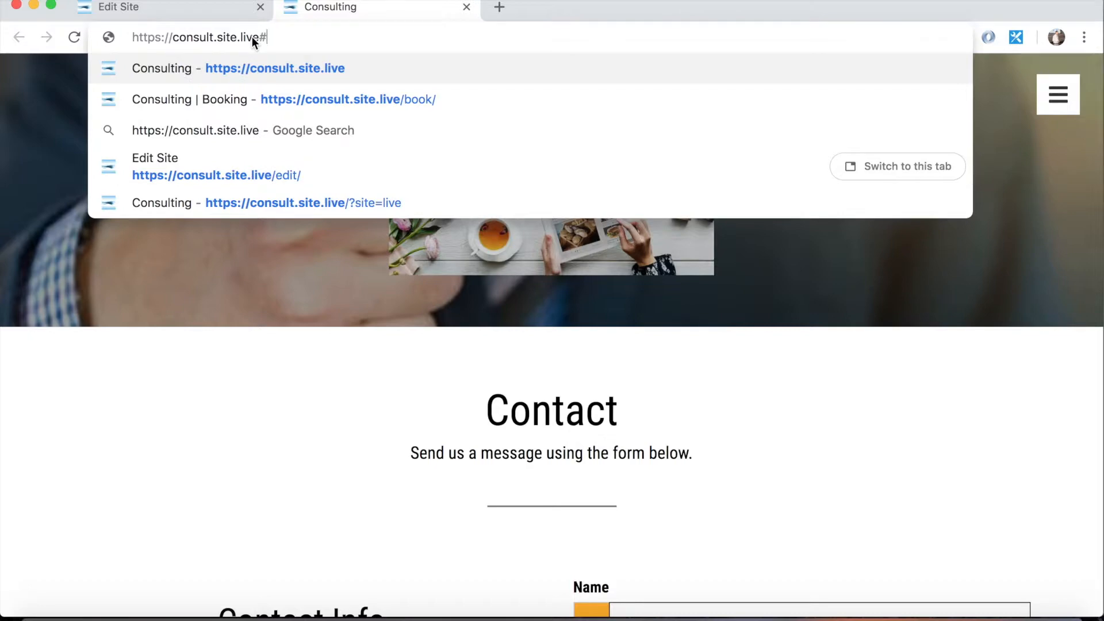
{"action": "type", "text": "blog"}
{"action": "key", "text": "Return"}
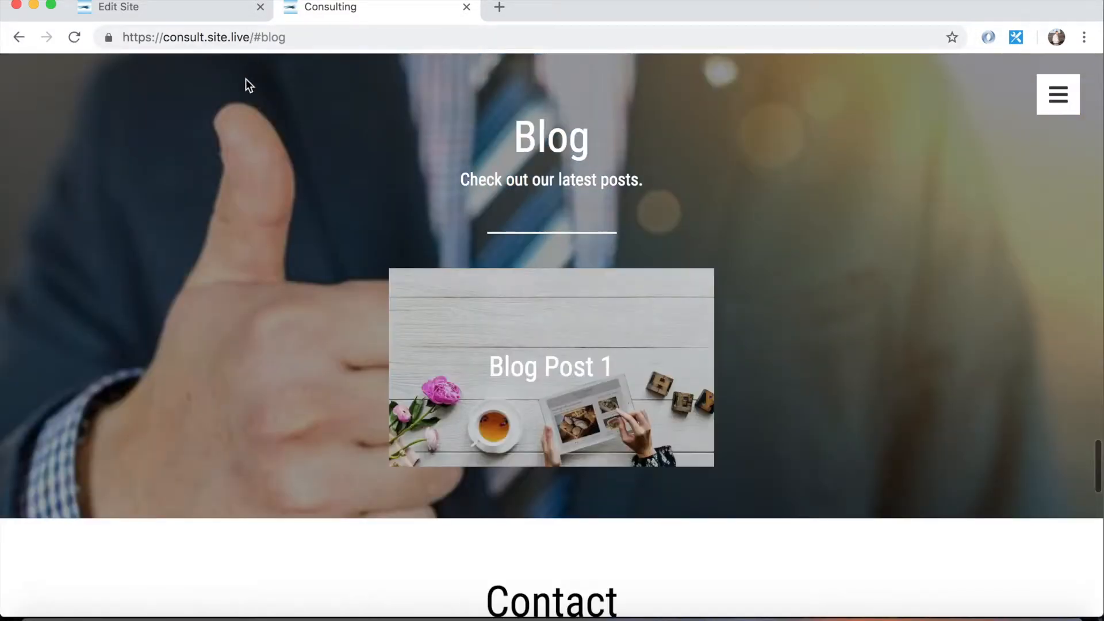
{"action": "scroll", "coordinate": [705, 325], "scroll_direction": "up", "scroll_amount": 2}
{"action": "scroll", "coordinate": [675, 410], "scroll_direction": "down", "scroll_amount": 1}
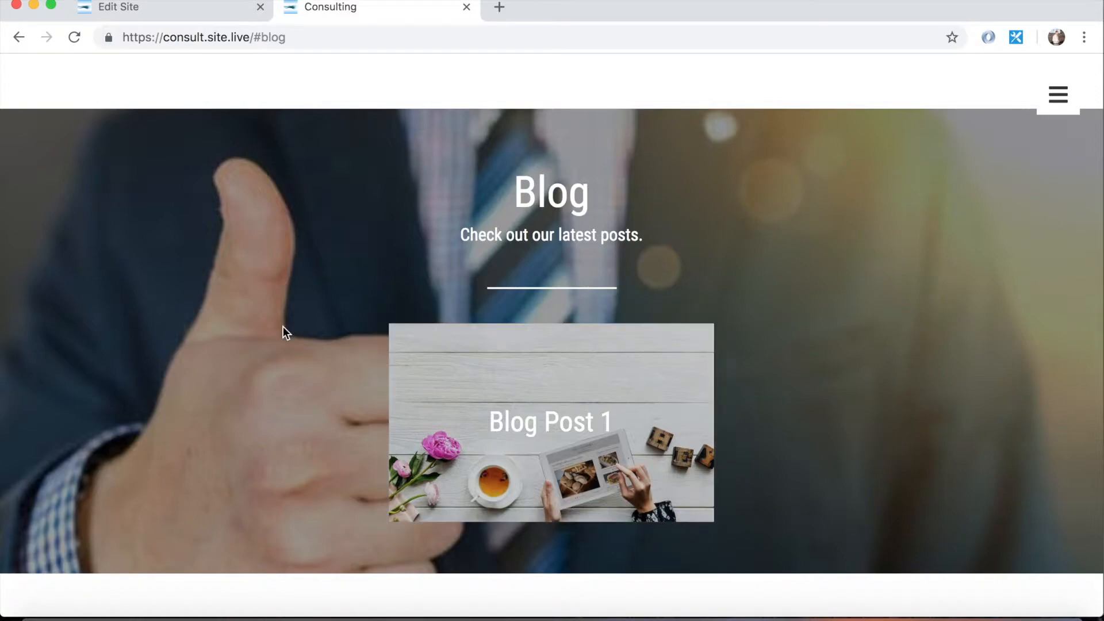
Look over the live site's header and upper sections from the Consulting banner to About, and close the live site.
{"action": "scroll", "coordinate": [396, 287], "scroll_direction": "up", "scroll_amount": 20}
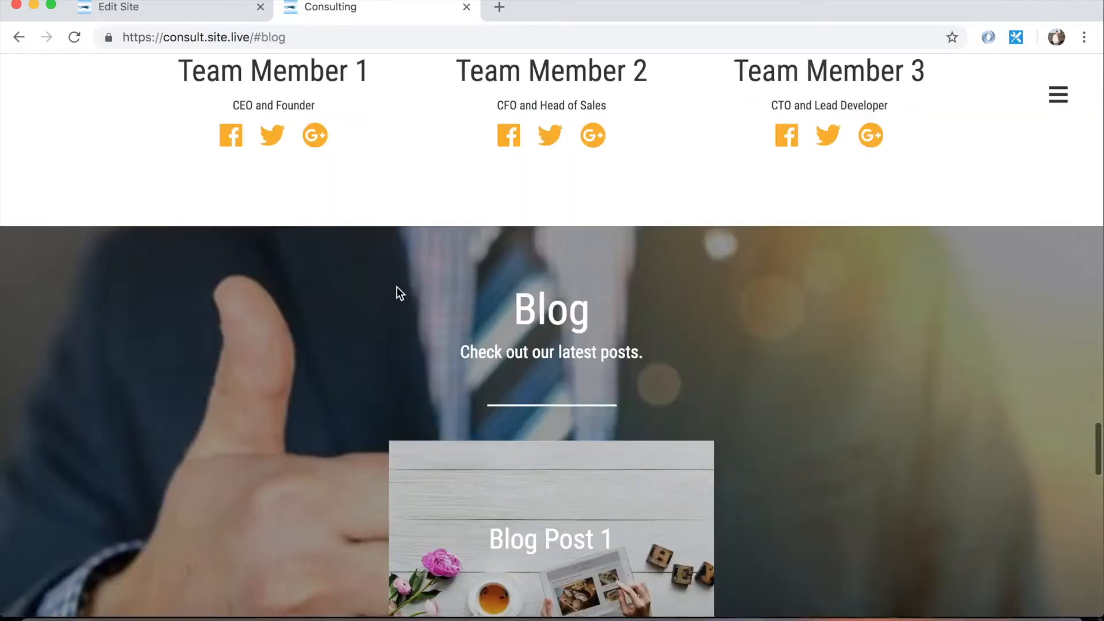
{"action": "scroll", "coordinate": [498, 364], "scroll_direction": "up", "scroll_amount": 2}
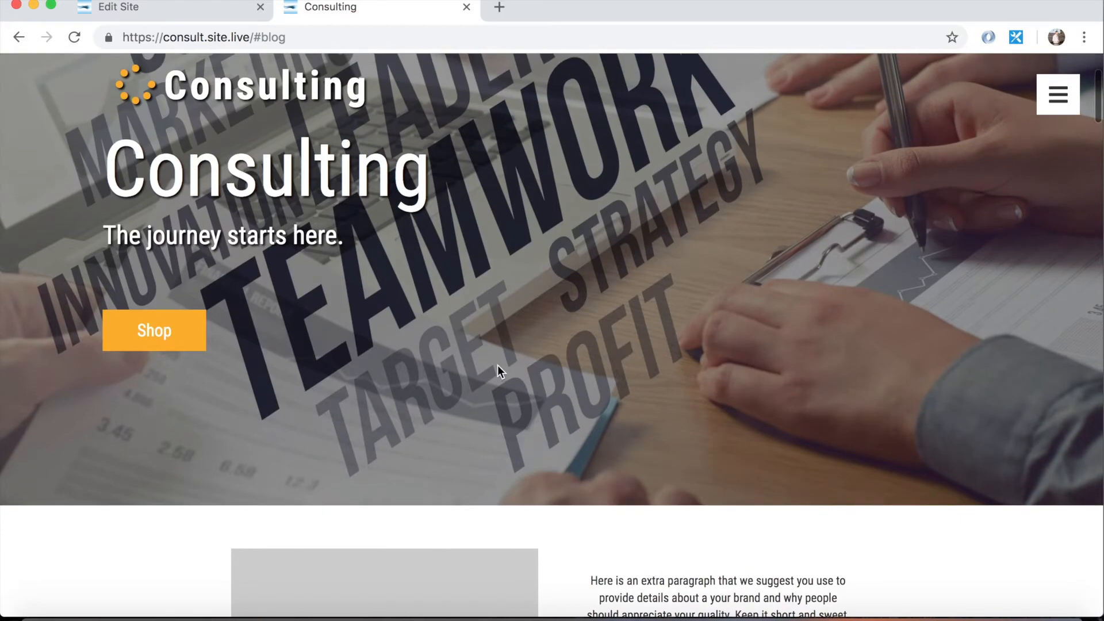
{"action": "scroll", "coordinate": [494, 371], "scroll_direction": "down", "scroll_amount": 5}
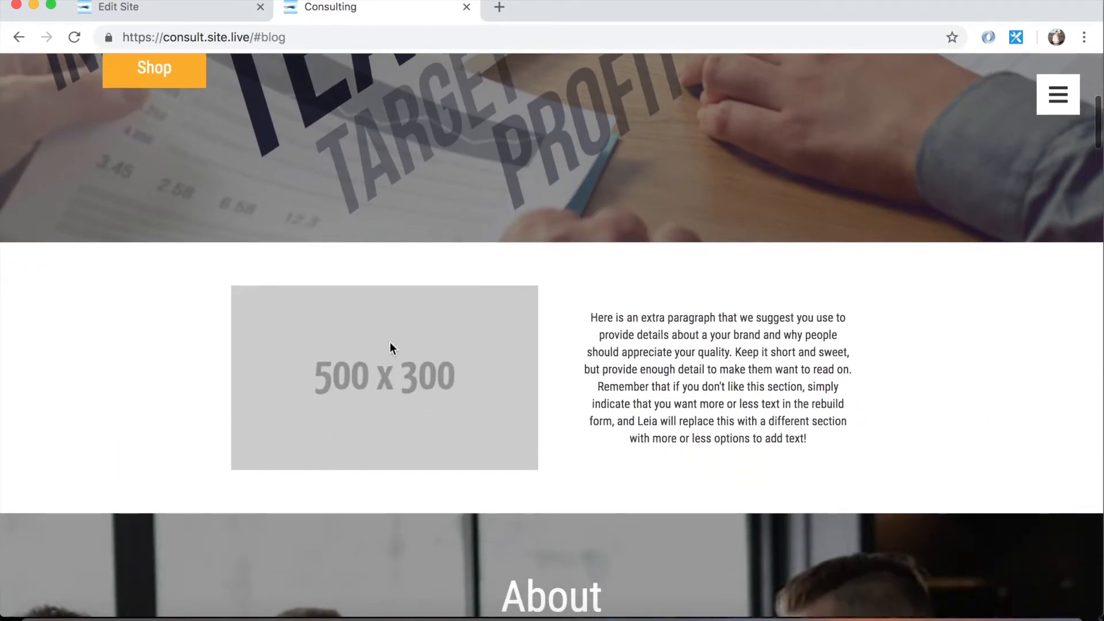
{"action": "scroll", "coordinate": [385, 396], "scroll_direction": "down", "scroll_amount": 2}
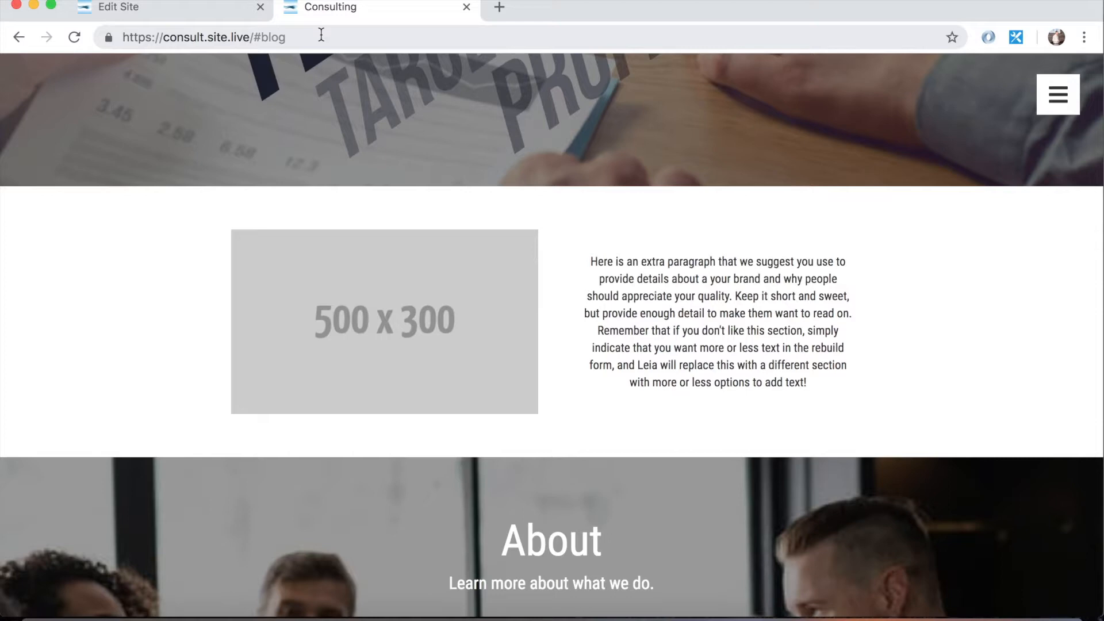
{"action": "scroll", "coordinate": [382, 380], "scroll_direction": "up", "scroll_amount": 10}
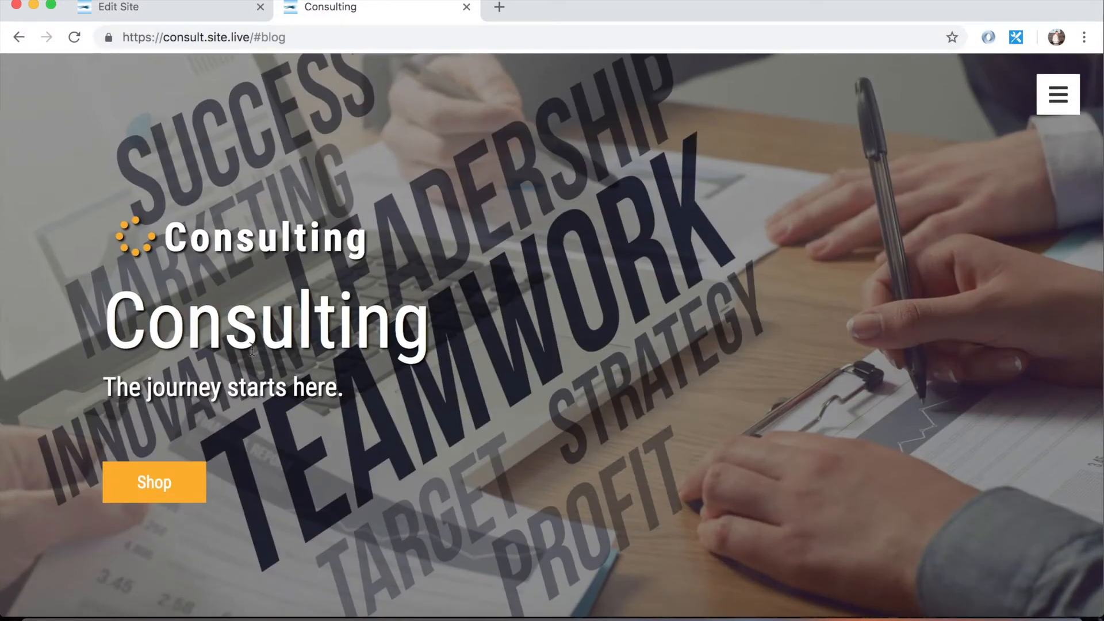
{"action": "scroll", "coordinate": [252, 351], "scroll_direction": "down", "scroll_amount": 2}
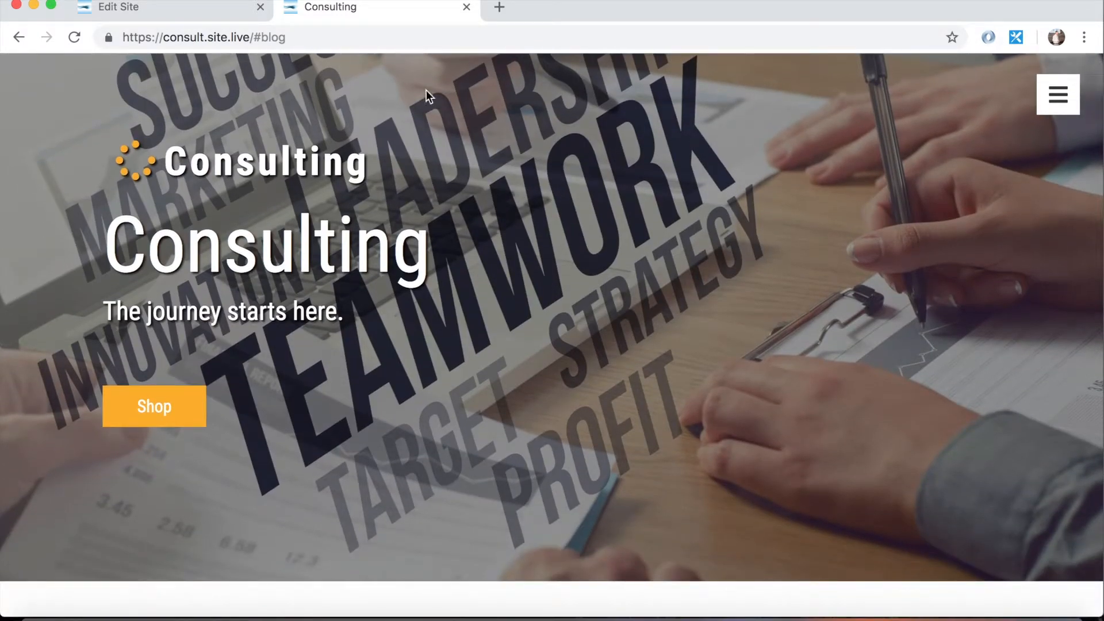
{"action": "left_click", "coordinate": [466, 7]}
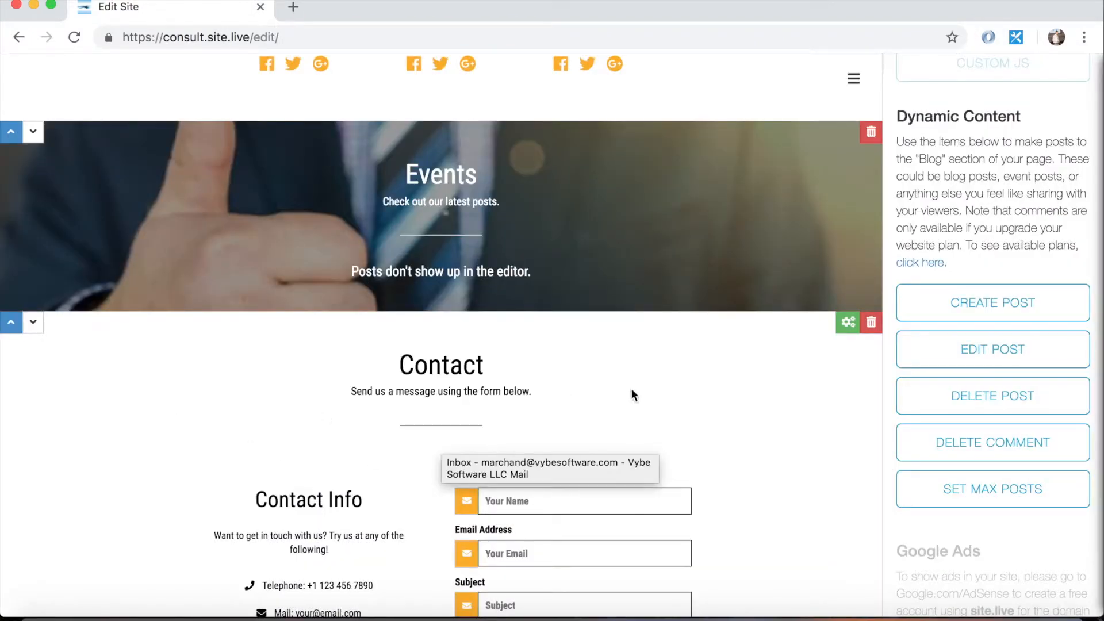
Open Blog Post 1 for editing, review its image, content and comment options, and cancel without saving.
{"action": "scroll", "coordinate": [629, 390], "scroll_direction": "up", "scroll_amount": 3}
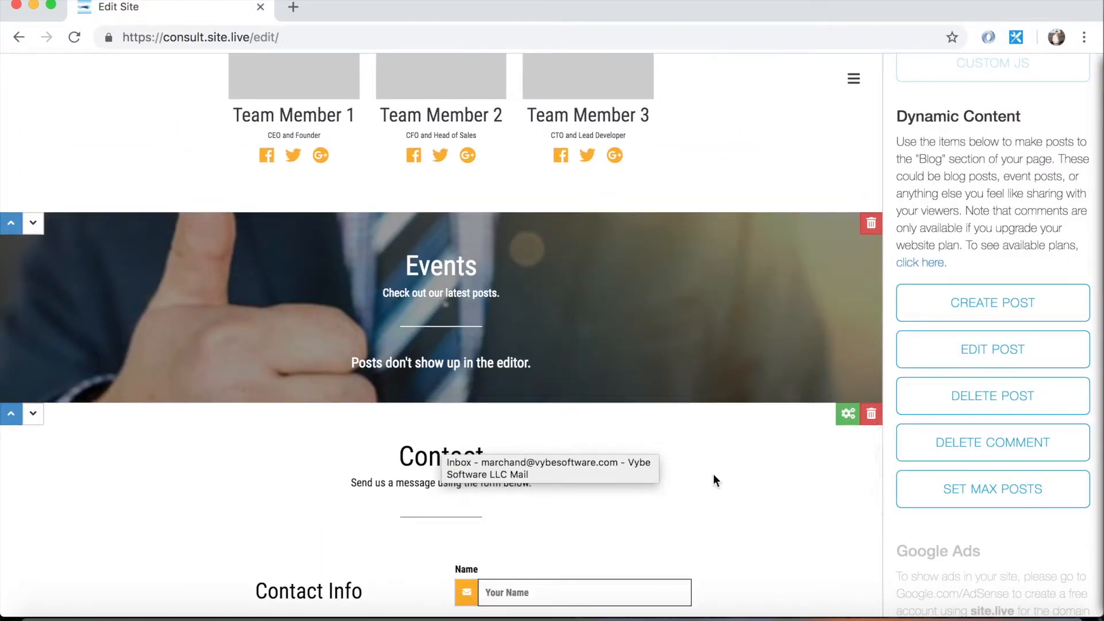
{"action": "left_click", "coordinate": [995, 350]}
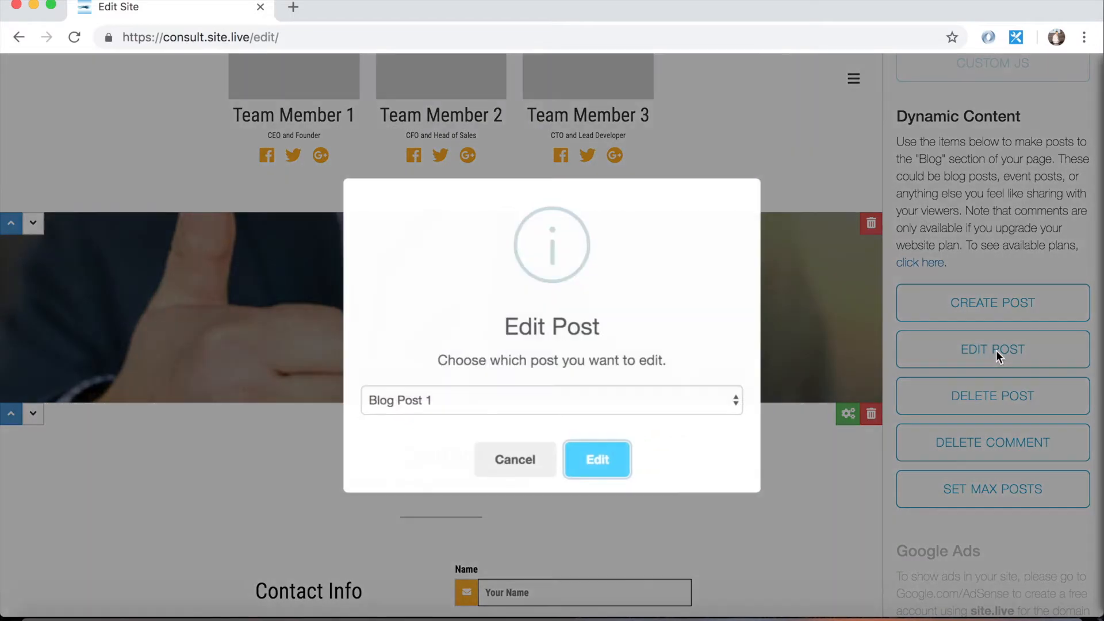
{"action": "left_click", "coordinate": [507, 401]}
{"action": "left_click", "coordinate": [447, 405]}
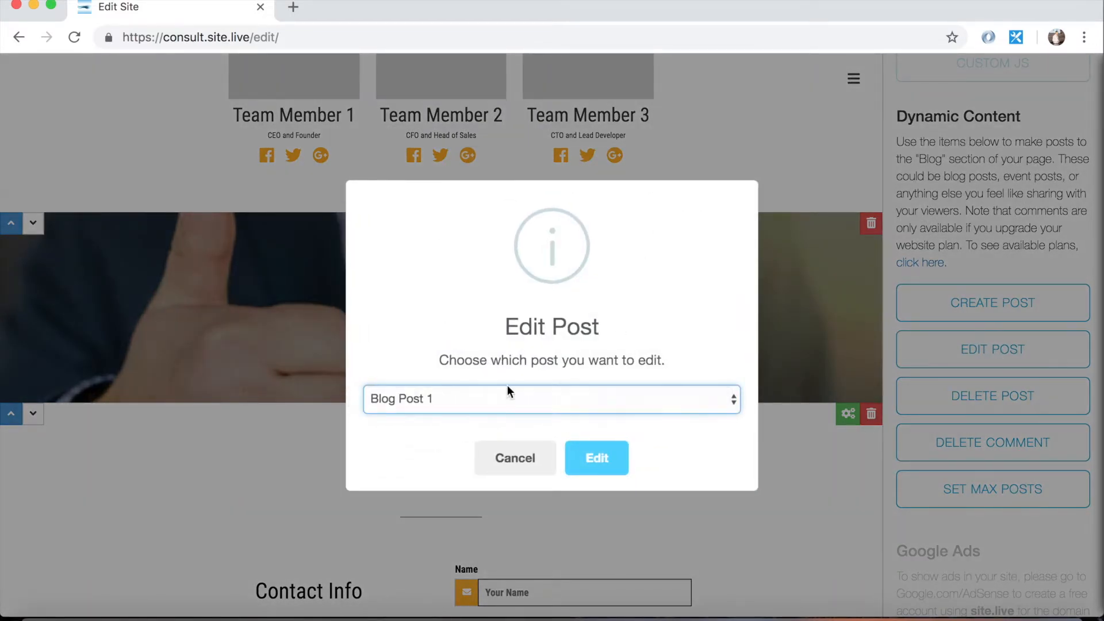
{"action": "left_click", "coordinate": [589, 458]}
{"action": "scroll", "coordinate": [495, 378], "scroll_direction": "up", "scroll_amount": 5}
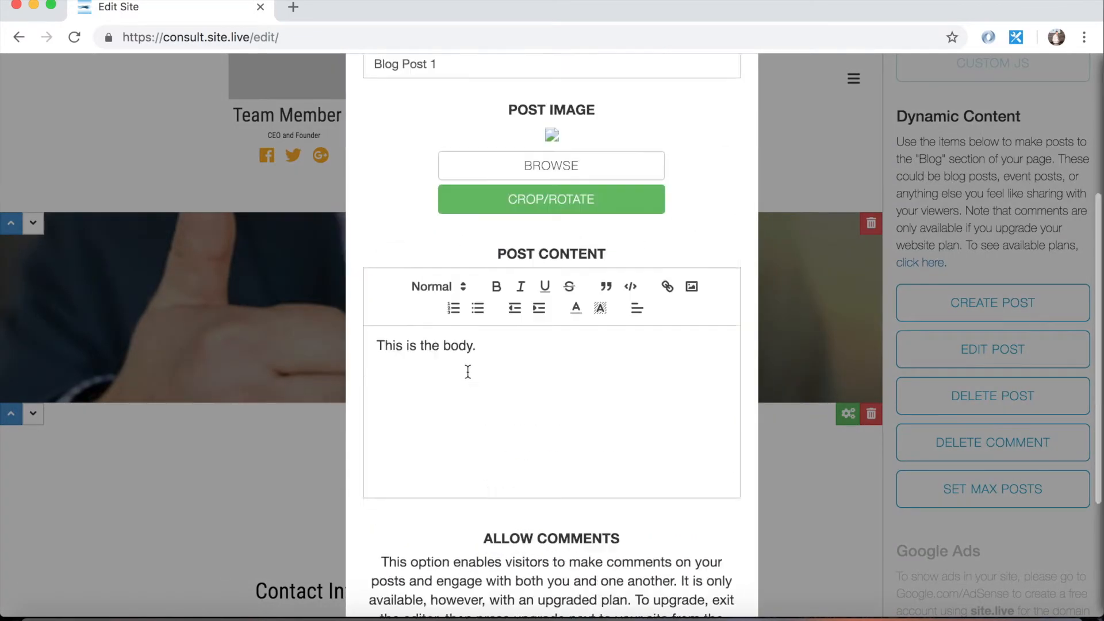
{"action": "scroll", "coordinate": [454, 419], "scroll_direction": "down", "scroll_amount": 10}
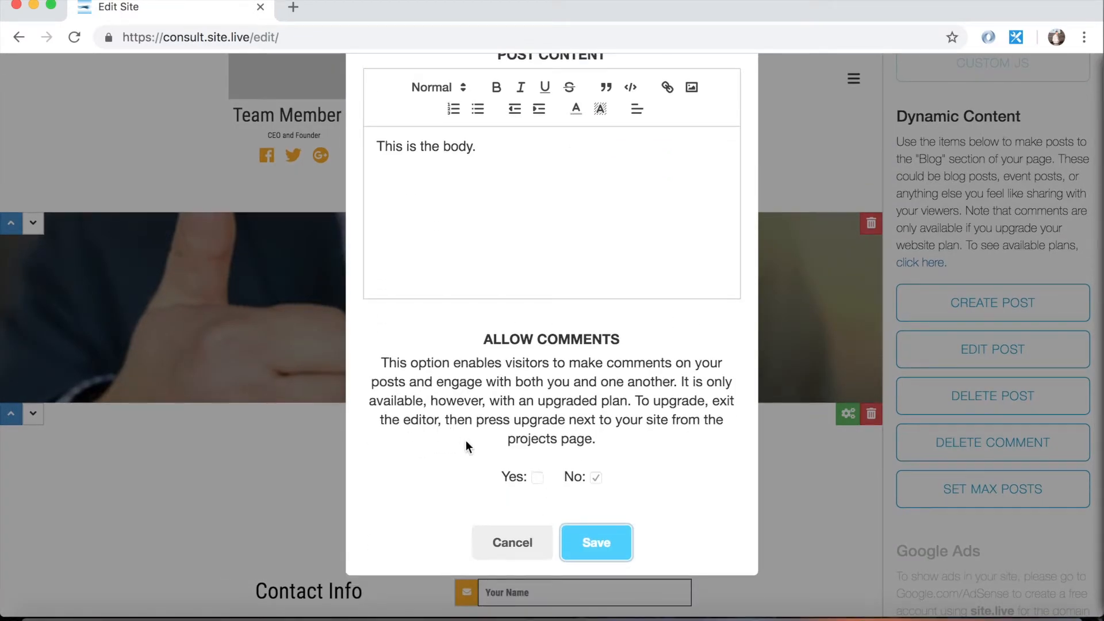
{"action": "scroll", "coordinate": [529, 504], "scroll_direction": "up", "scroll_amount": 1}
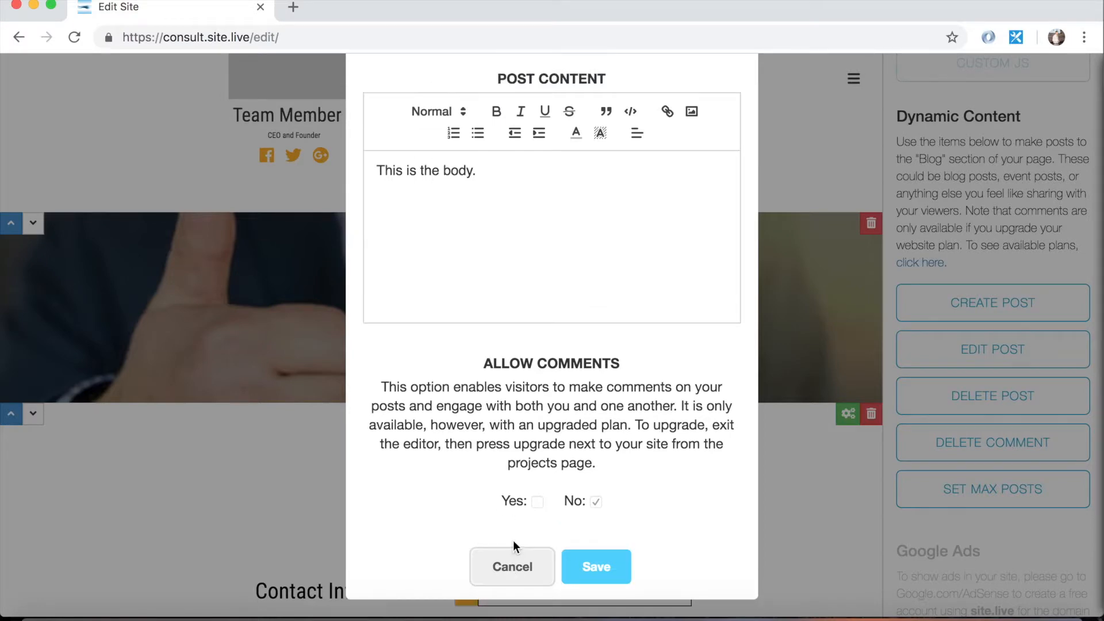
{"action": "left_click", "coordinate": [513, 569]}
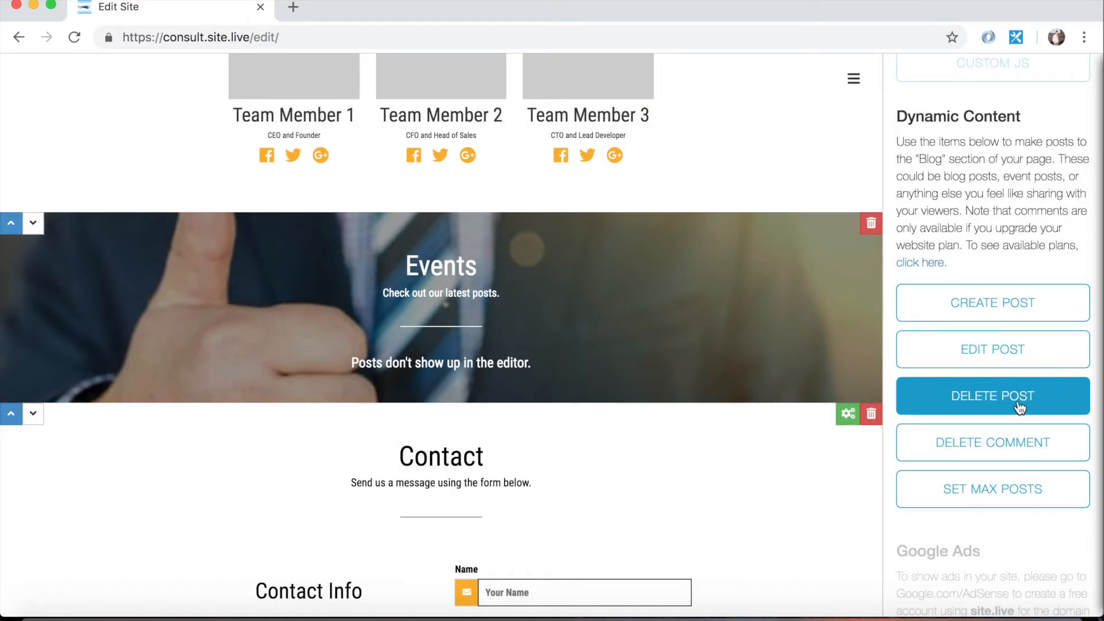
Open the post deletion dialog, check which posts can be chosen, and cancel without deleting Blog Post 1.
{"action": "left_click", "coordinate": [1017, 402]}
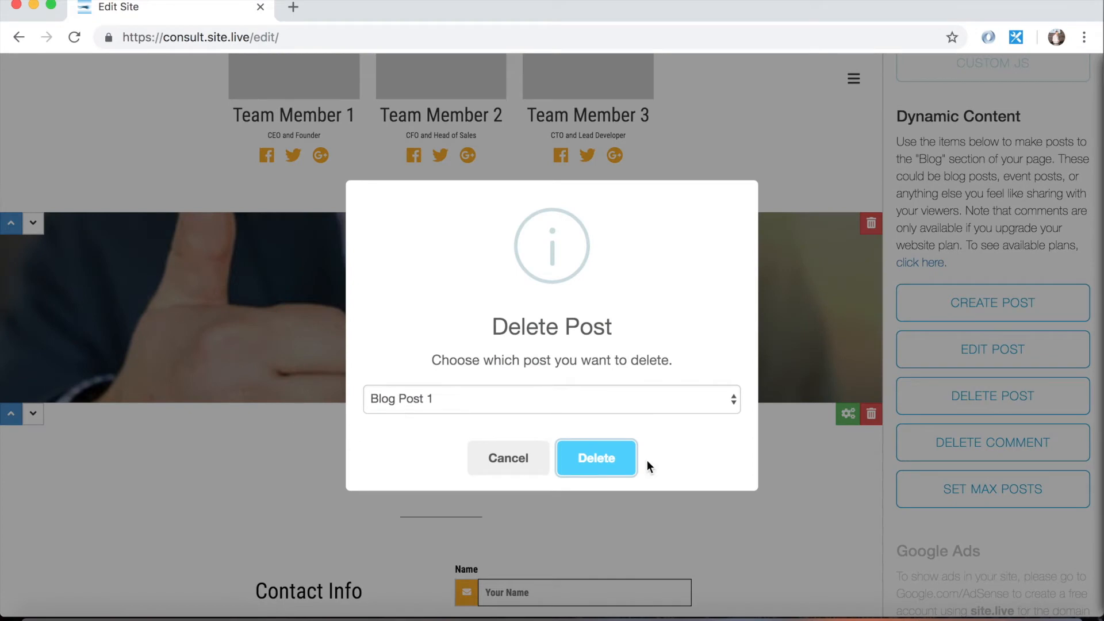
{"action": "left_click", "coordinate": [474, 399]}
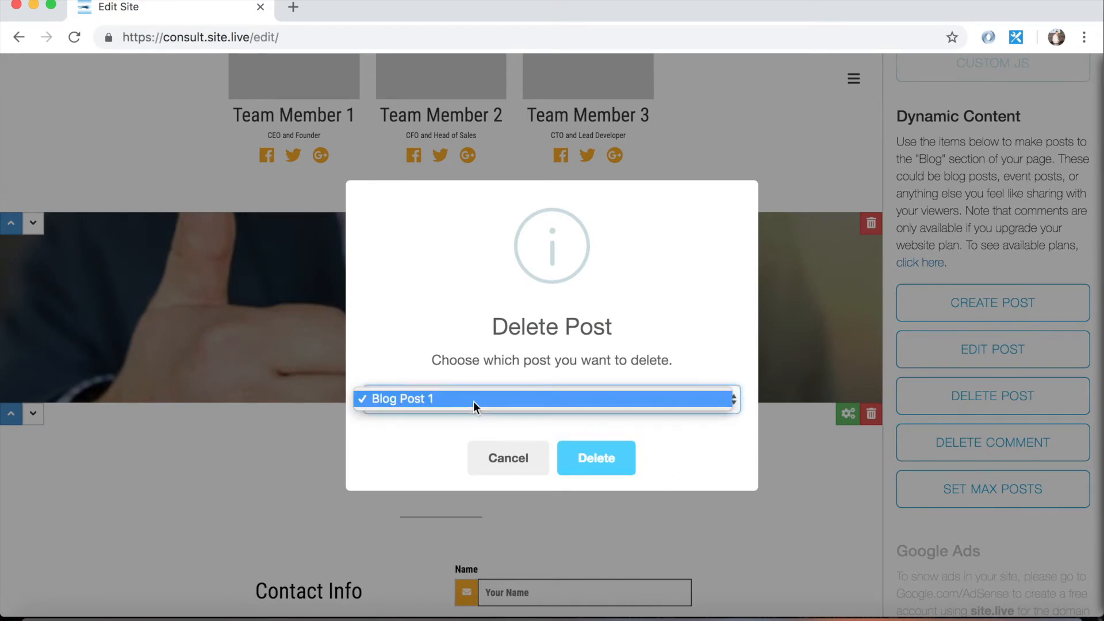
{"action": "left_click", "coordinate": [422, 314]}
{"action": "left_click", "coordinate": [495, 464]}
{"action": "scroll", "coordinate": [997, 477], "scroll_direction": "down", "scroll_amount": 1}
{"action": "scroll", "coordinate": [998, 460], "scroll_direction": "down", "scroll_amount": 1}
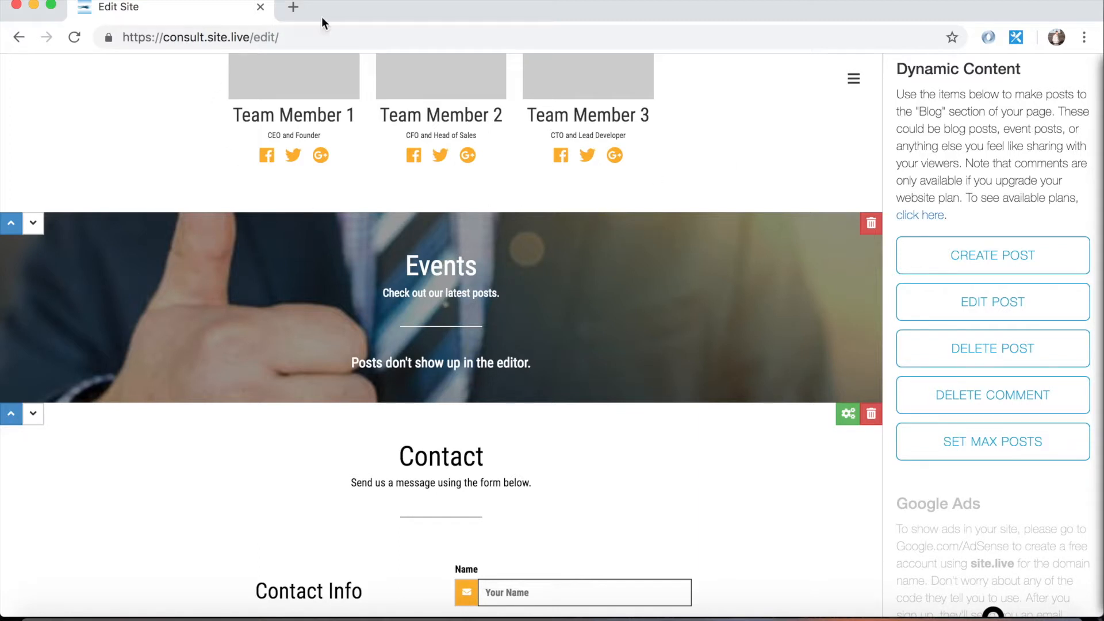
Reopen the closed live site and examine how its Blog section displays the posts above Contact.
{"action": "left_click", "coordinate": [115, 2]}
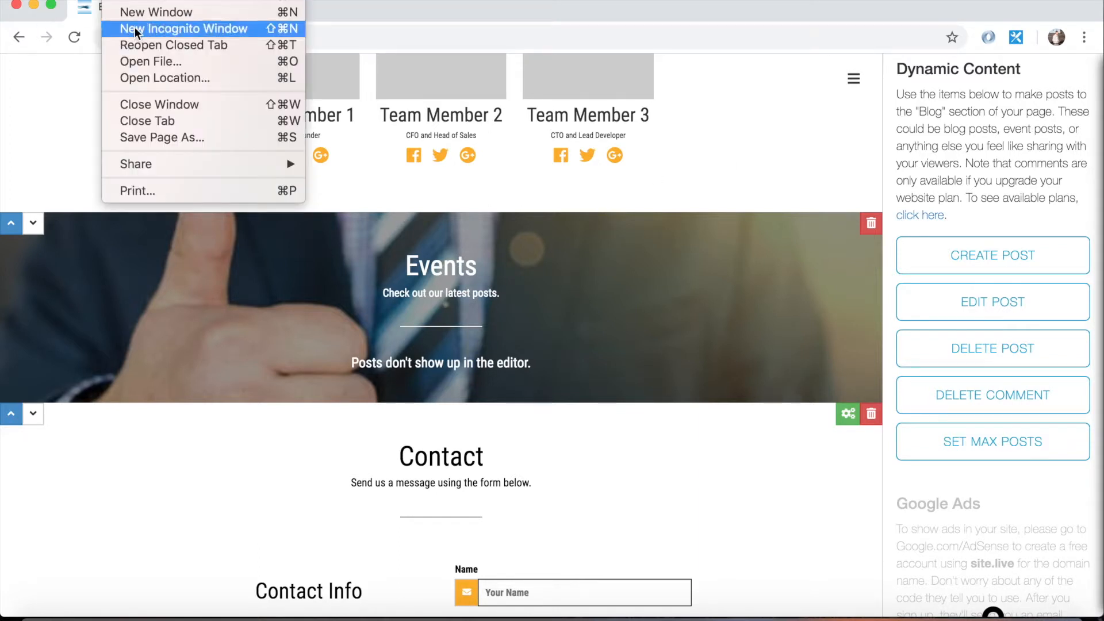
{"action": "left_click", "coordinate": [138, 44]}
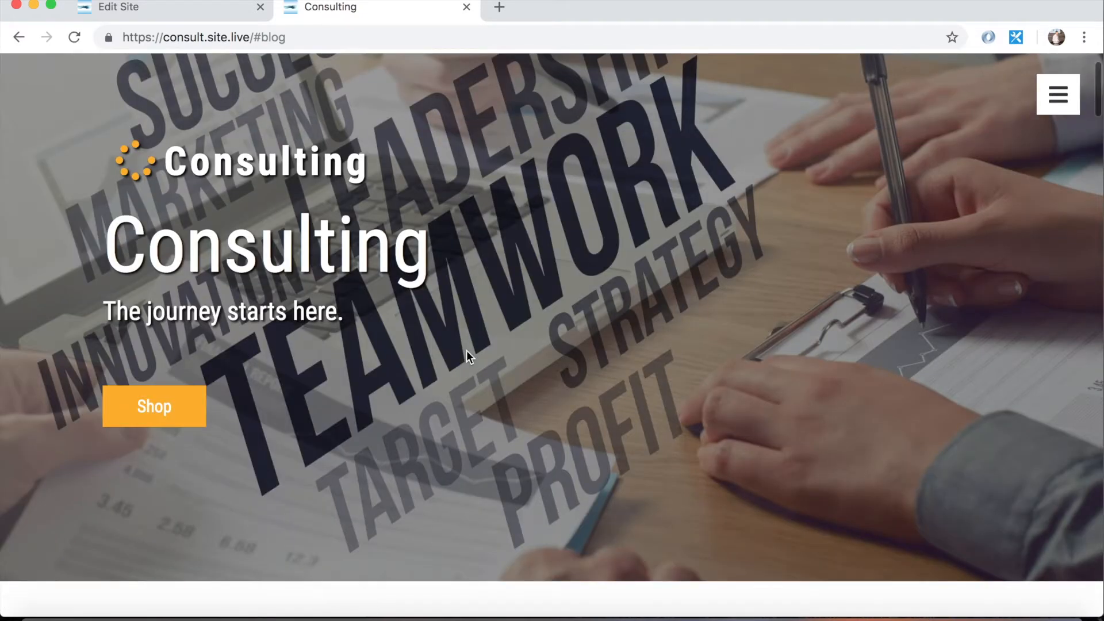
{"action": "scroll", "coordinate": [335, 319], "scroll_direction": "down", "scroll_amount": 15}
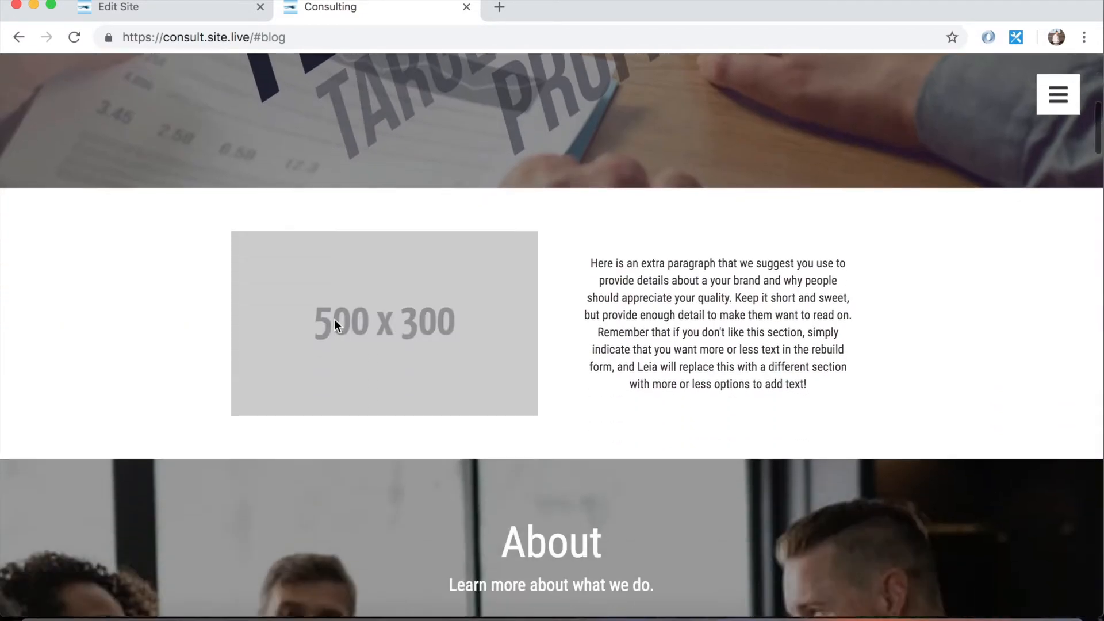
{"action": "scroll", "coordinate": [335, 322], "scroll_direction": "down", "scroll_amount": 10}
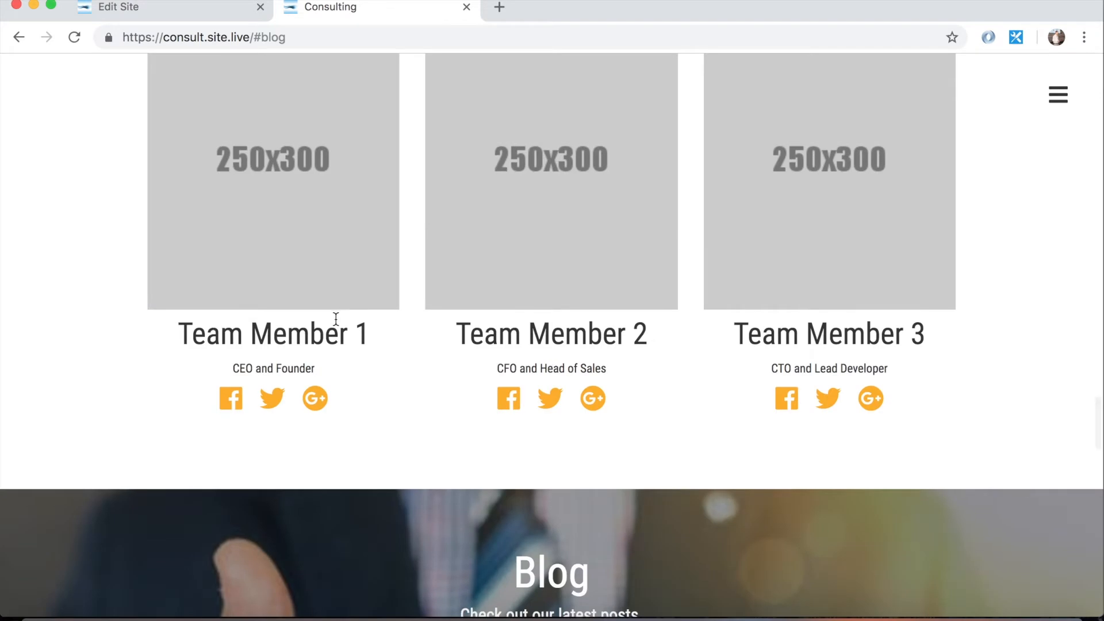
{"action": "scroll", "coordinate": [336, 319], "scroll_direction": "down", "scroll_amount": 3}
{"action": "scroll", "coordinate": [207, 343], "scroll_direction": "down", "scroll_amount": 2}
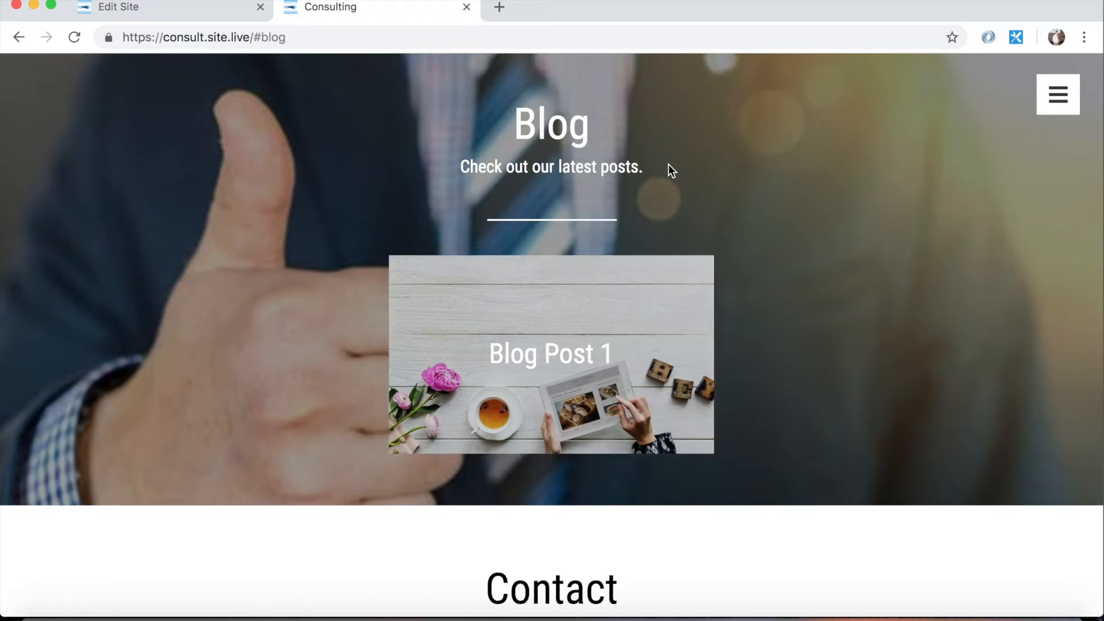
{"action": "scroll", "coordinate": [610, 454], "scroll_direction": "down", "scroll_amount": 3}
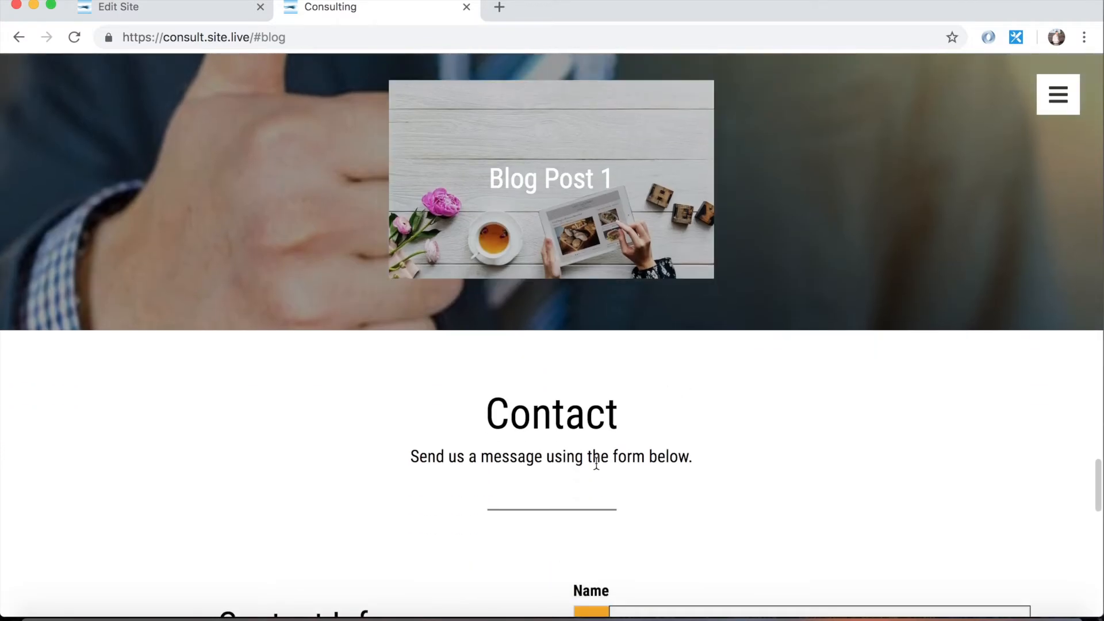
{"action": "scroll", "coordinate": [596, 463], "scroll_direction": "up", "scroll_amount": 4}
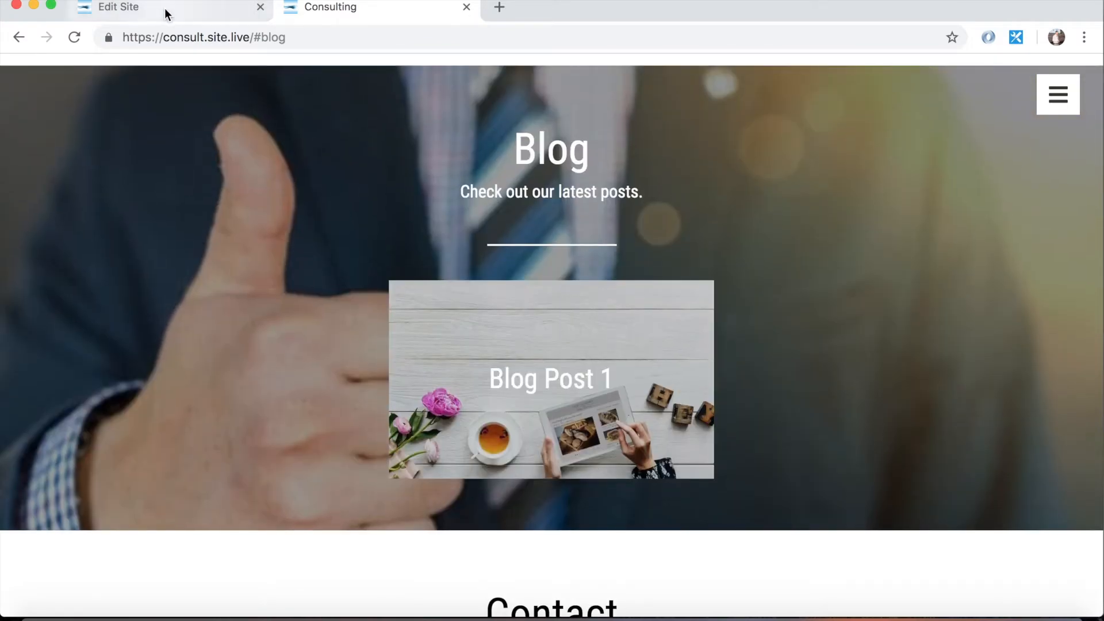
Return to the site editor, set the maximum number of initially loaded posts to 3 and save it.
{"action": "left_click", "coordinate": [166, 14]}
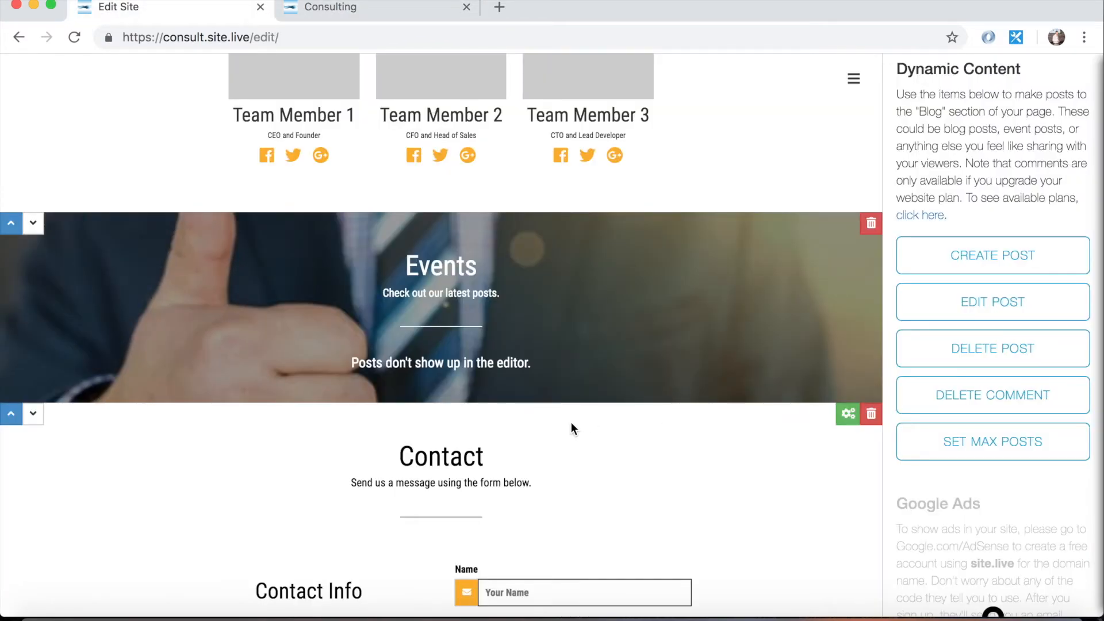
{"action": "scroll", "coordinate": [673, 382], "scroll_direction": "down", "scroll_amount": 1}
{"action": "left_click", "coordinate": [1047, 454]}
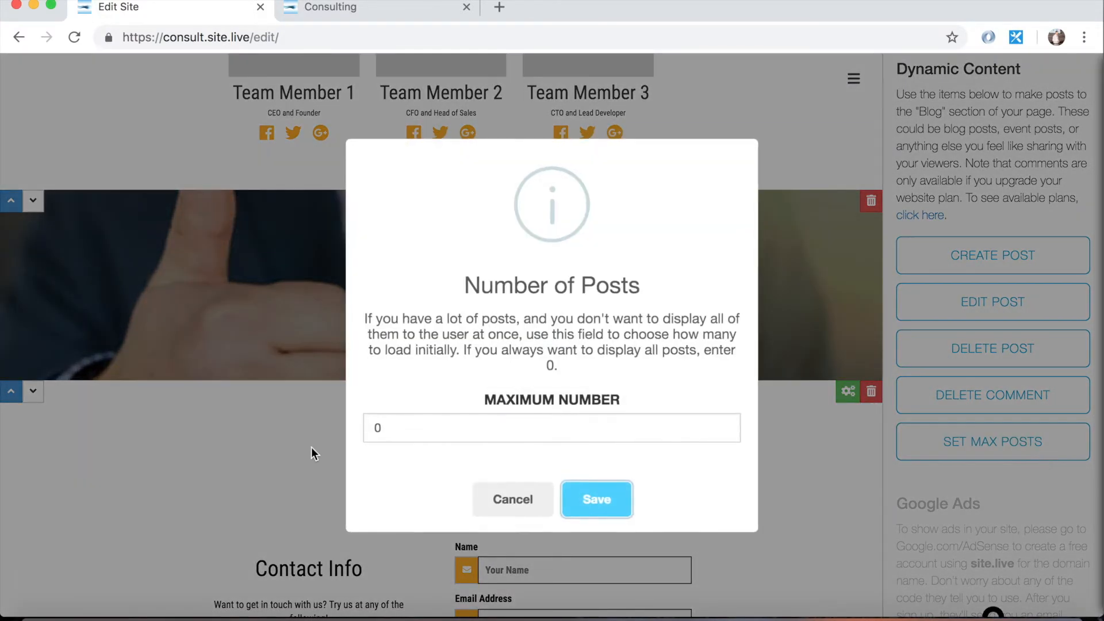
{"action": "left_click", "coordinate": [479, 431]}
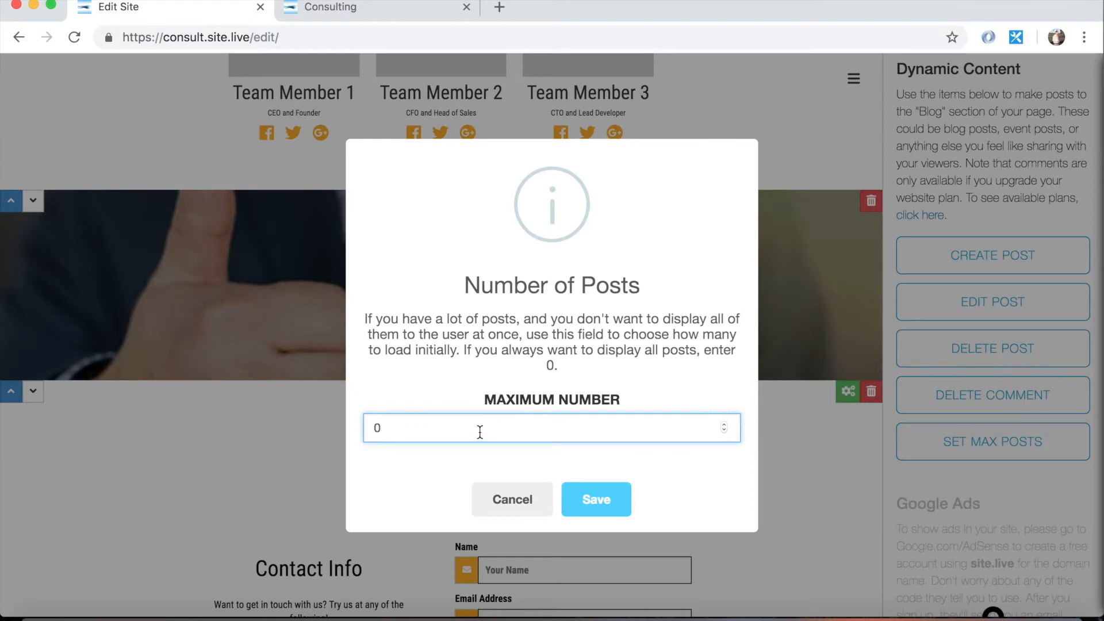
{"action": "key", "text": "BackSpace"}
{"action": "type", "text": "3"}
{"action": "left_click", "coordinate": [600, 508]}
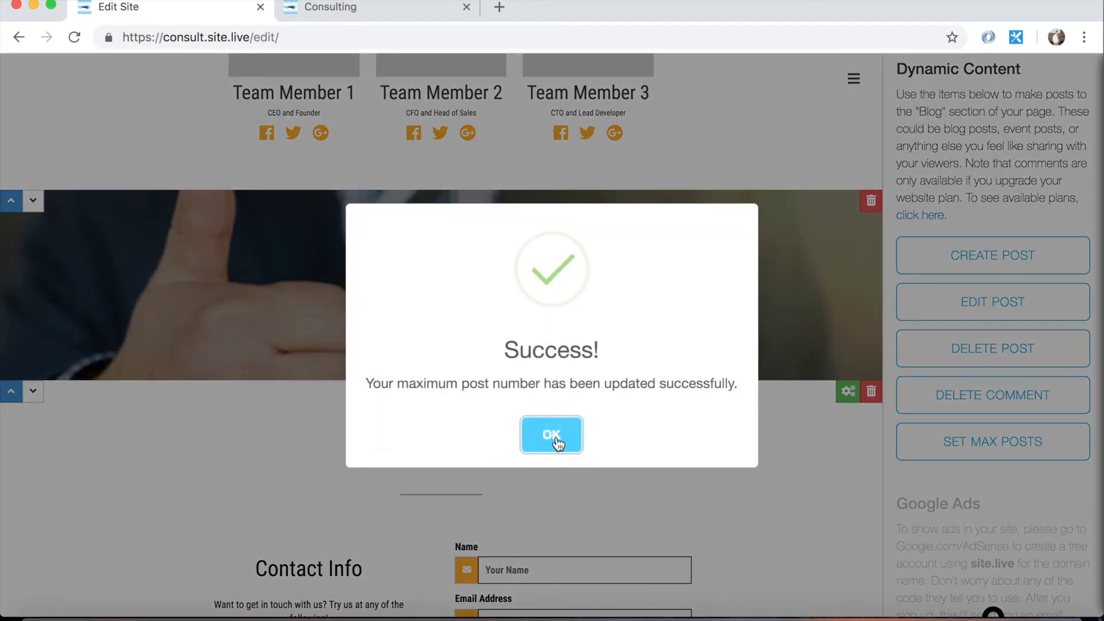
{"action": "left_click", "coordinate": [553, 437]}
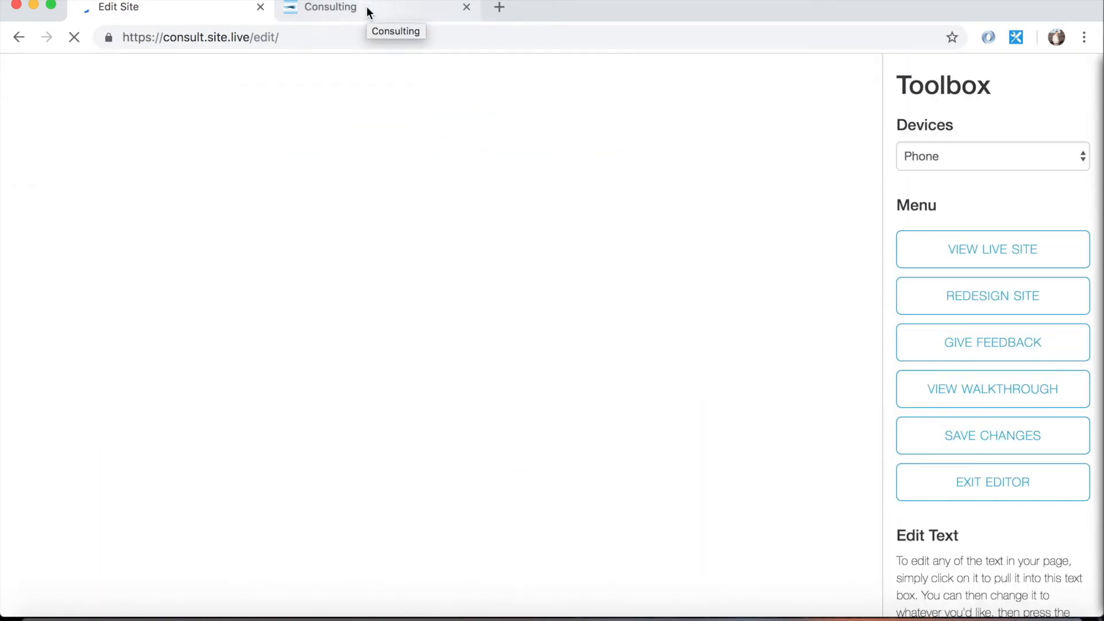
Switch to the live site and check the area around its Blog section and the start of Contact.
{"action": "left_click", "coordinate": [367, 7]}
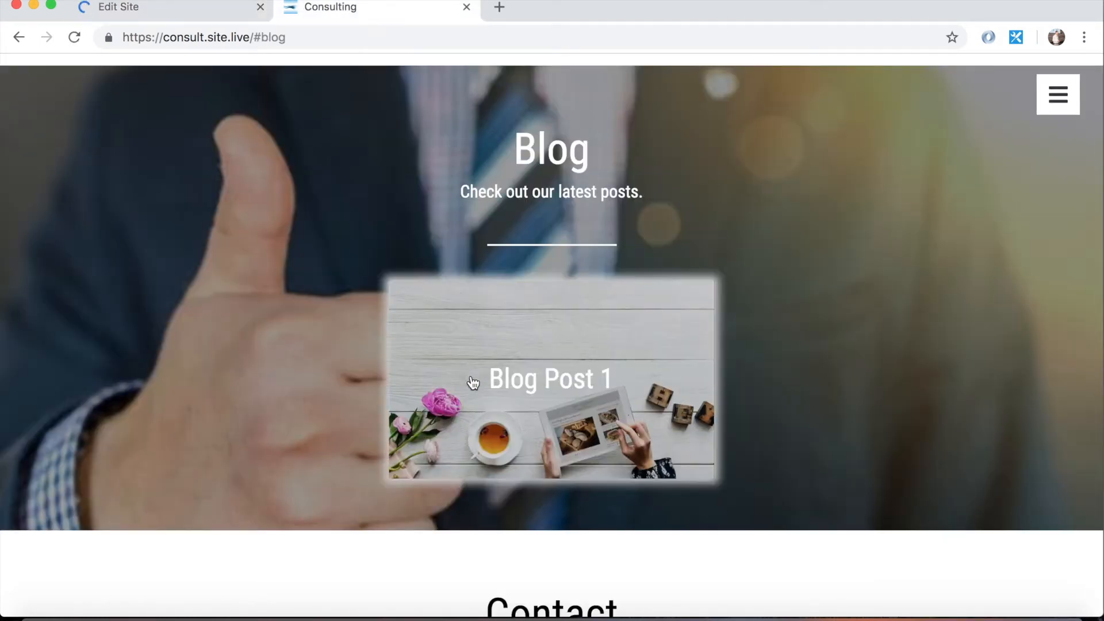
{"action": "scroll", "coordinate": [282, 505], "scroll_direction": "down", "scroll_amount": 1}
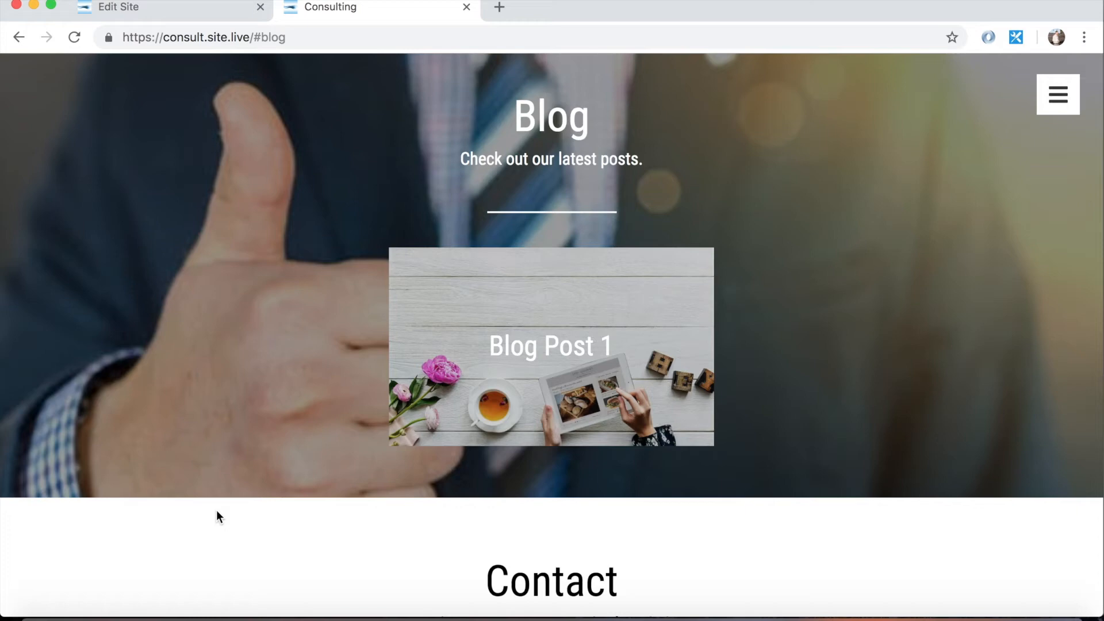
{"action": "scroll", "coordinate": [217, 512], "scroll_direction": "down", "scroll_amount": 4}
{"action": "scroll", "coordinate": [285, 296], "scroll_direction": "up", "scroll_amount": 3}
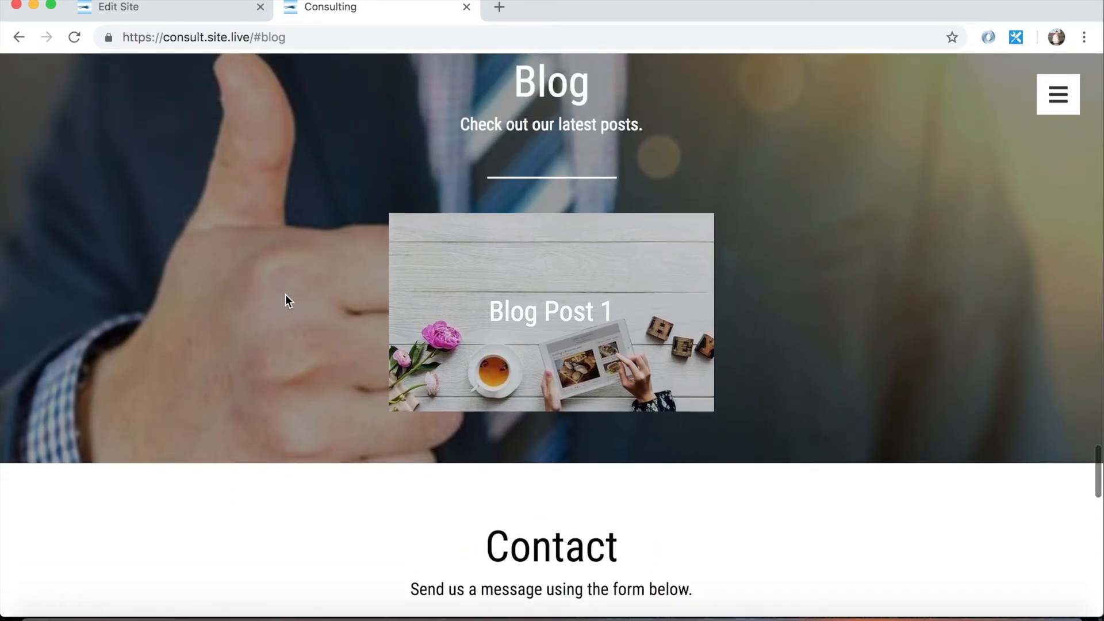
Return to the site editor and examine the Toolbox's Dynamic Content post options and the locked Multiple Pages and Custom Content options.
{"action": "left_click", "coordinate": [141, 14]}
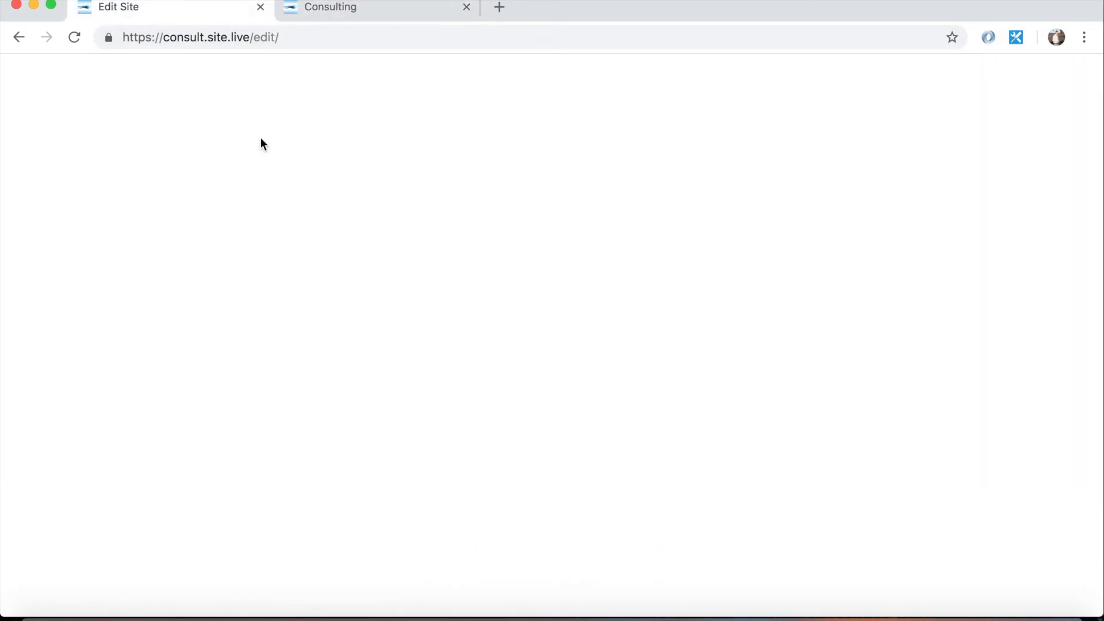
{"action": "scroll", "coordinate": [497, 329], "scroll_direction": "down", "scroll_amount": 7}
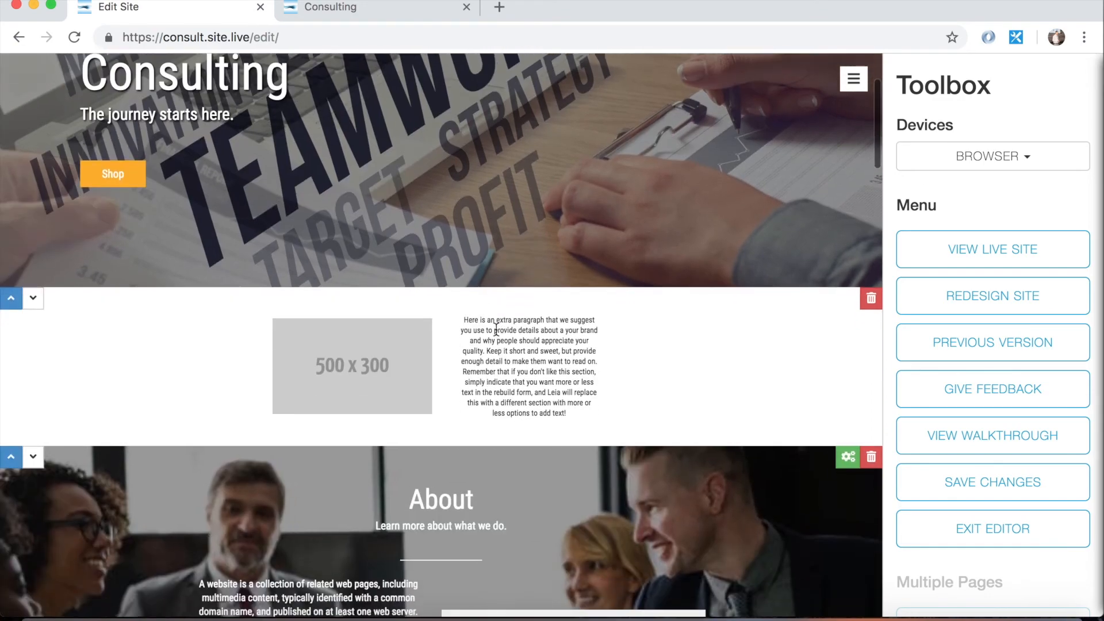
{"action": "scroll", "coordinate": [488, 326], "scroll_direction": "down", "scroll_amount": 4}
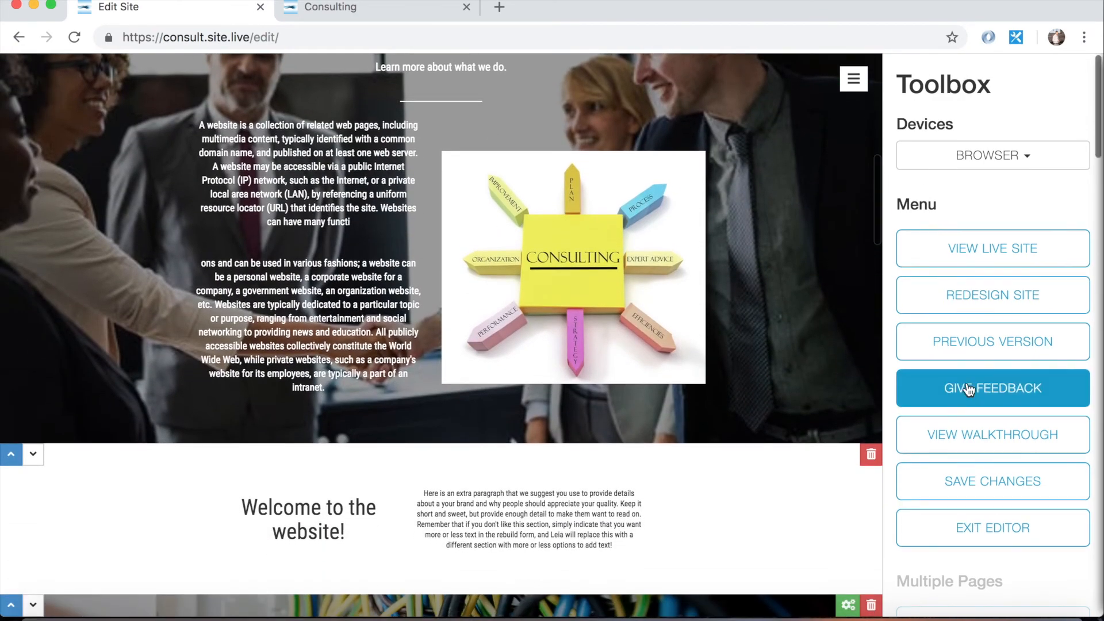
{"action": "scroll", "coordinate": [961, 455], "scroll_direction": "down", "scroll_amount": 4}
{"action": "scroll", "coordinate": [967, 387], "scroll_direction": "down", "scroll_amount": 3}
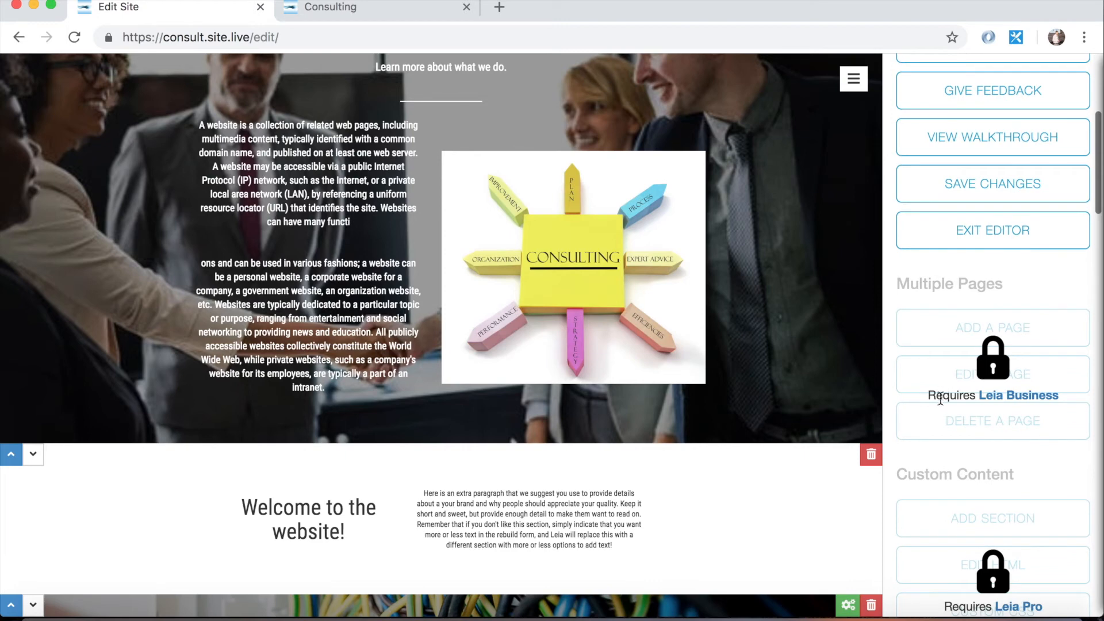
{"action": "scroll", "coordinate": [937, 400], "scroll_direction": "down", "scroll_amount": 7}
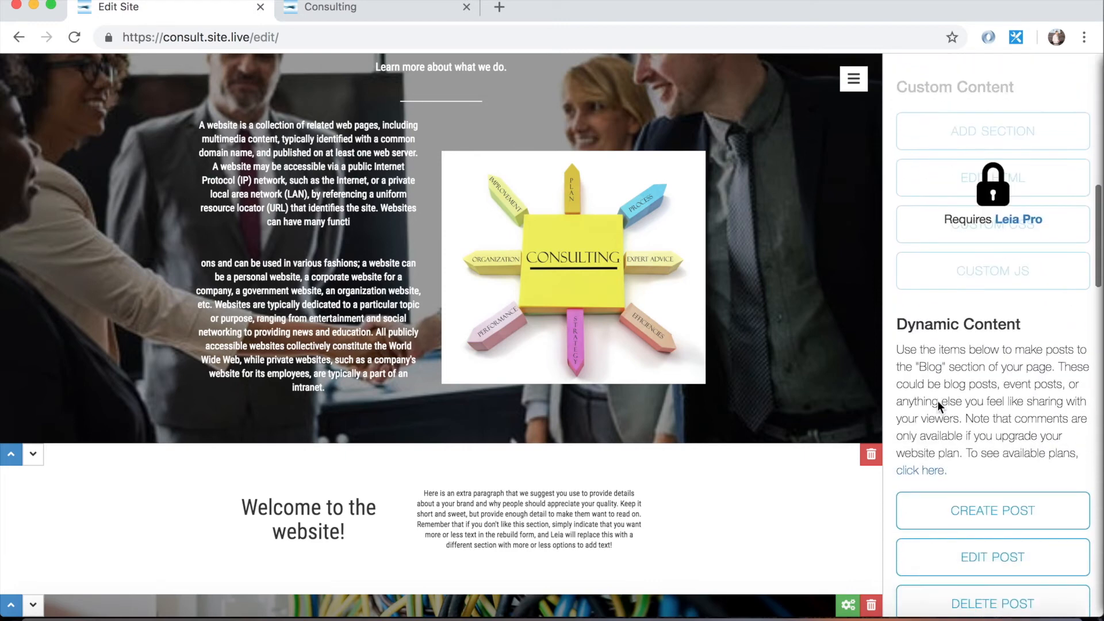
{"action": "scroll", "coordinate": [308, 382], "scroll_direction": "up", "scroll_amount": 2}
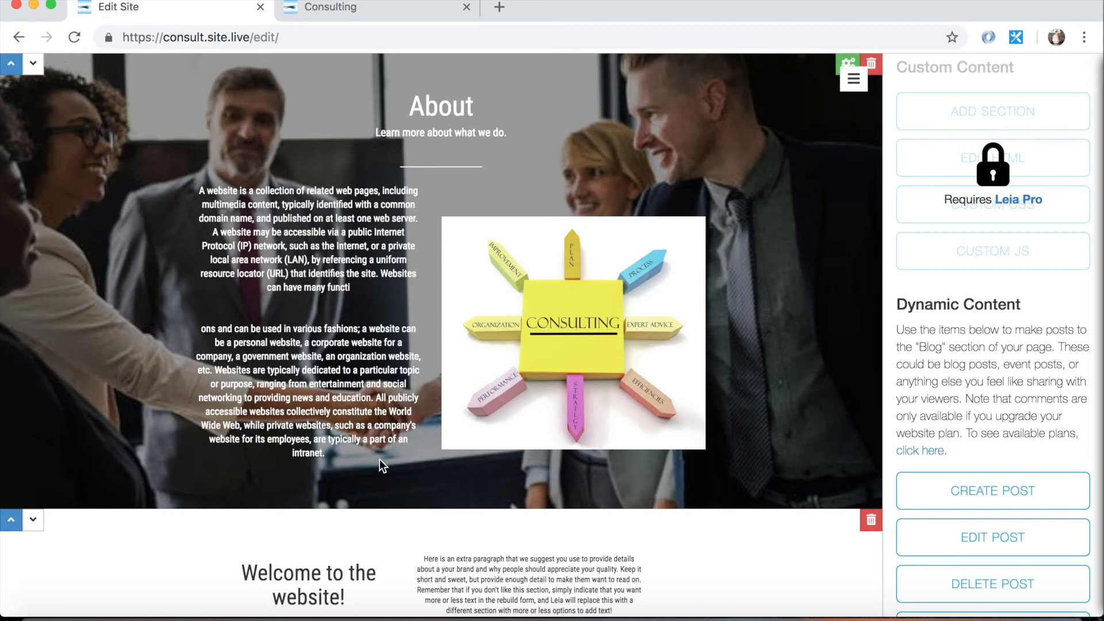
{"action": "scroll", "coordinate": [1010, 433], "scroll_direction": "up", "scroll_amount": 5}
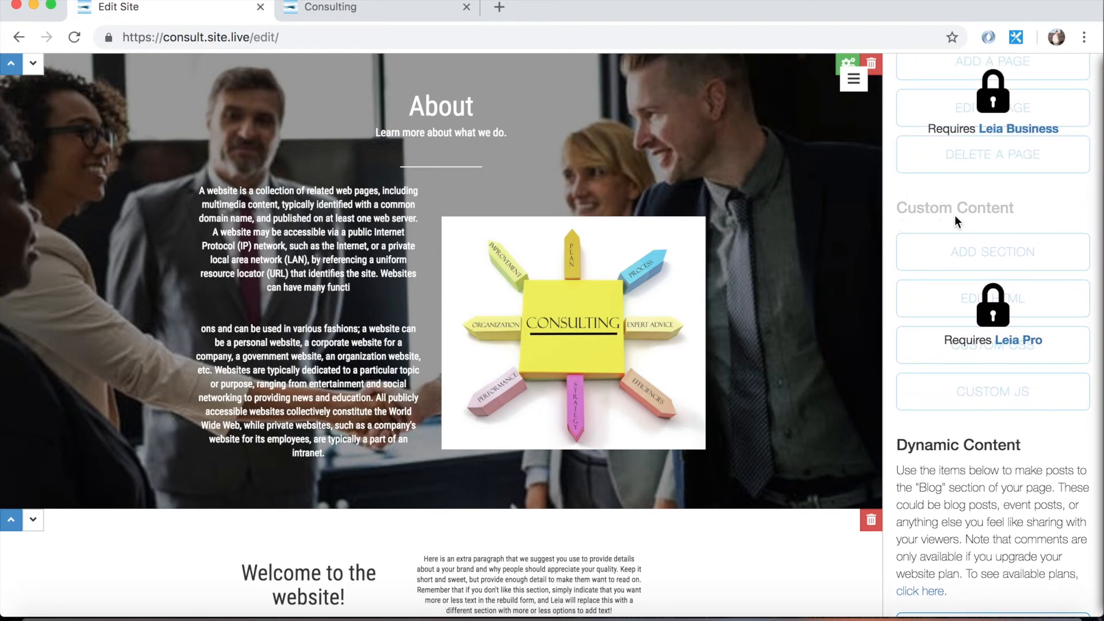
{"action": "scroll", "coordinate": [955, 215], "scroll_direction": "up", "scroll_amount": 1}
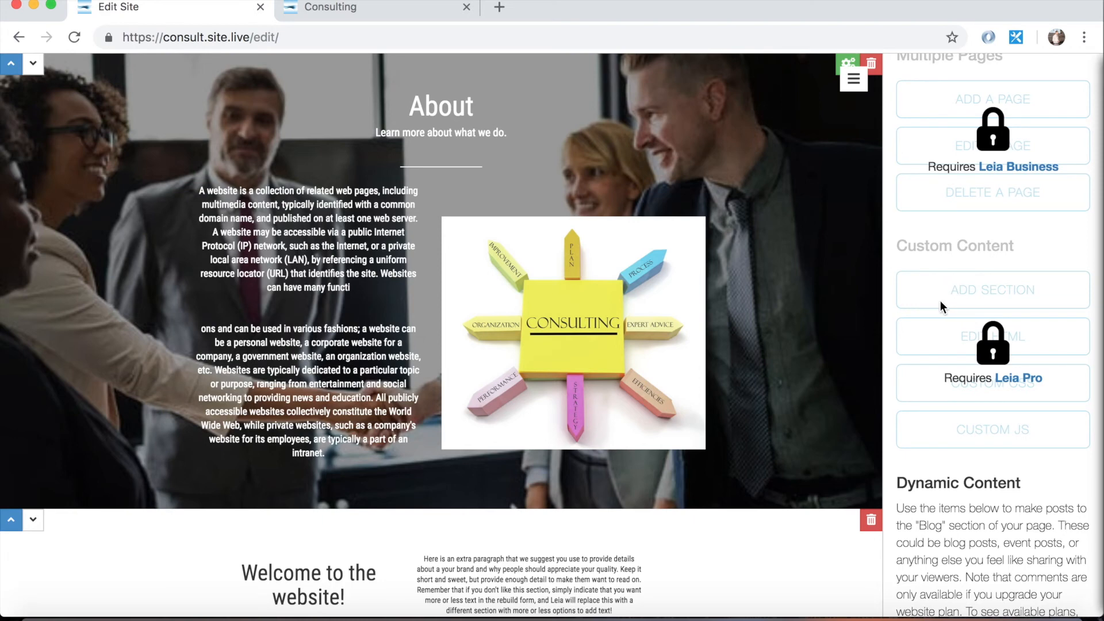
{"action": "scroll", "coordinate": [588, 341], "scroll_direction": "down", "scroll_amount": 3}
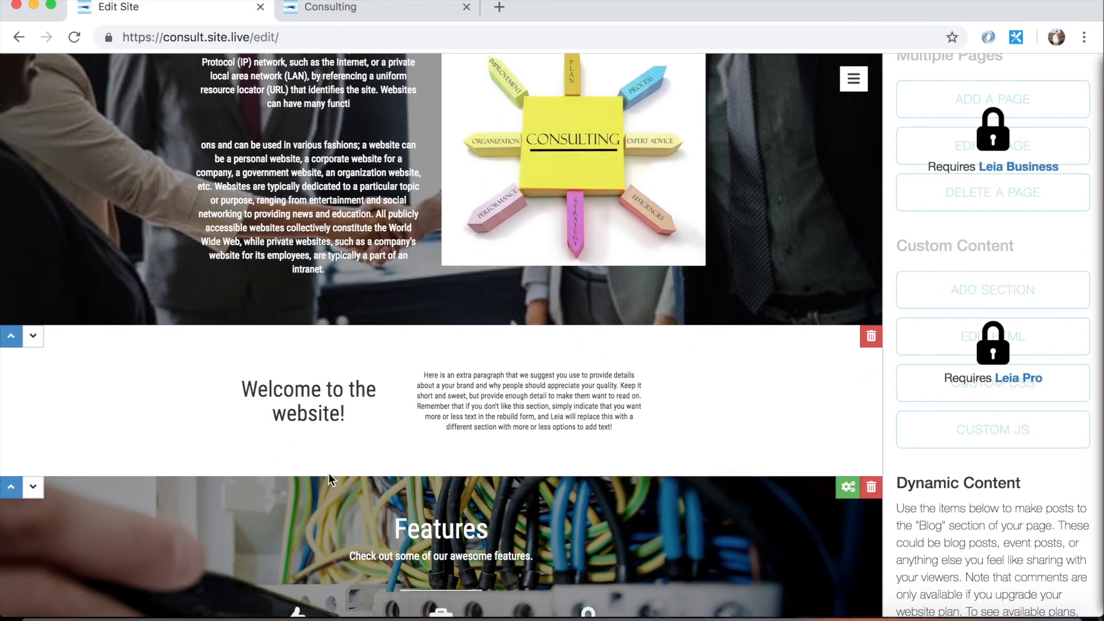
{"action": "scroll", "coordinate": [299, 409], "scroll_direction": "up", "scroll_amount": 2}
{"action": "scroll", "coordinate": [299, 409], "scroll_direction": "up", "scroll_amount": 2}
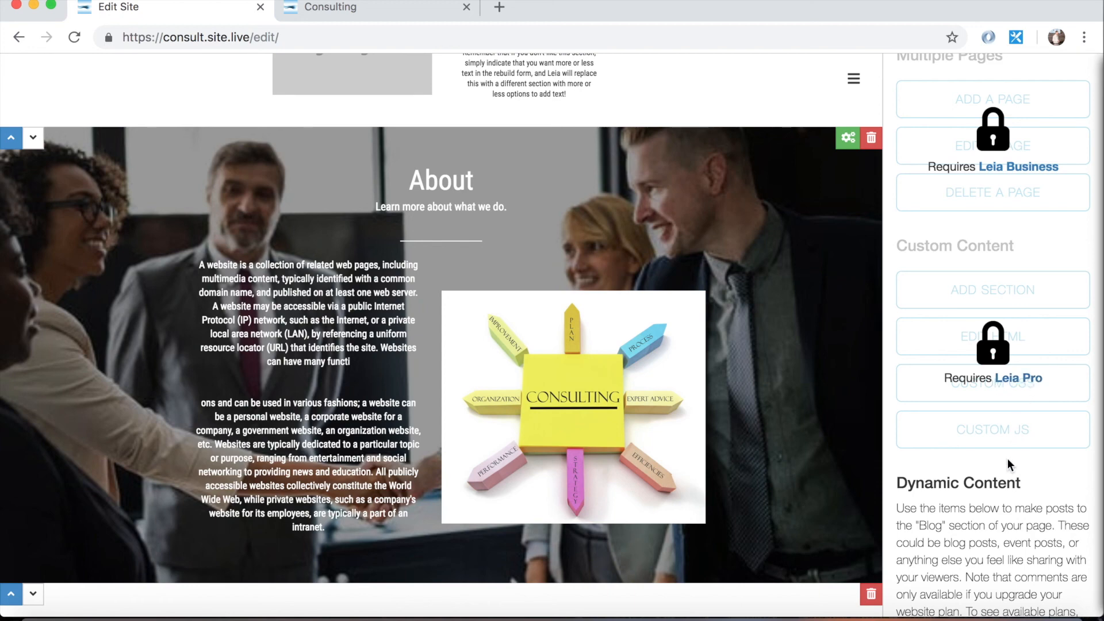
{"action": "scroll", "coordinate": [409, 413], "scroll_direction": "up", "scroll_amount": 1}
{"action": "scroll", "coordinate": [409, 417], "scroll_direction": "down", "scroll_amount": 2}
{"action": "scroll", "coordinate": [409, 422], "scroll_direction": "up", "scroll_amount": 1}
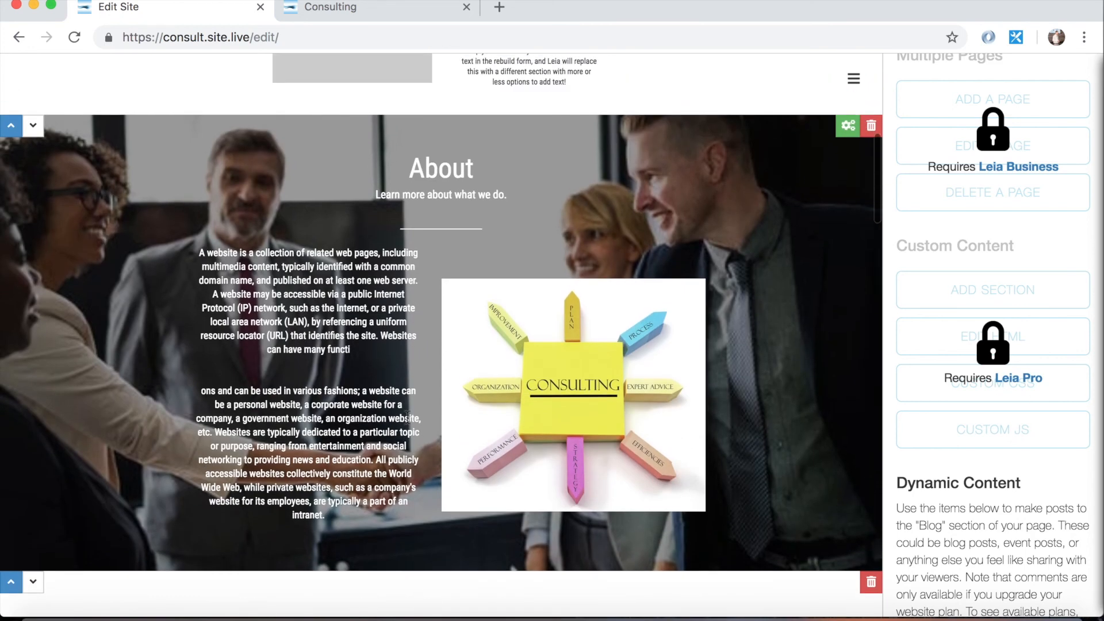